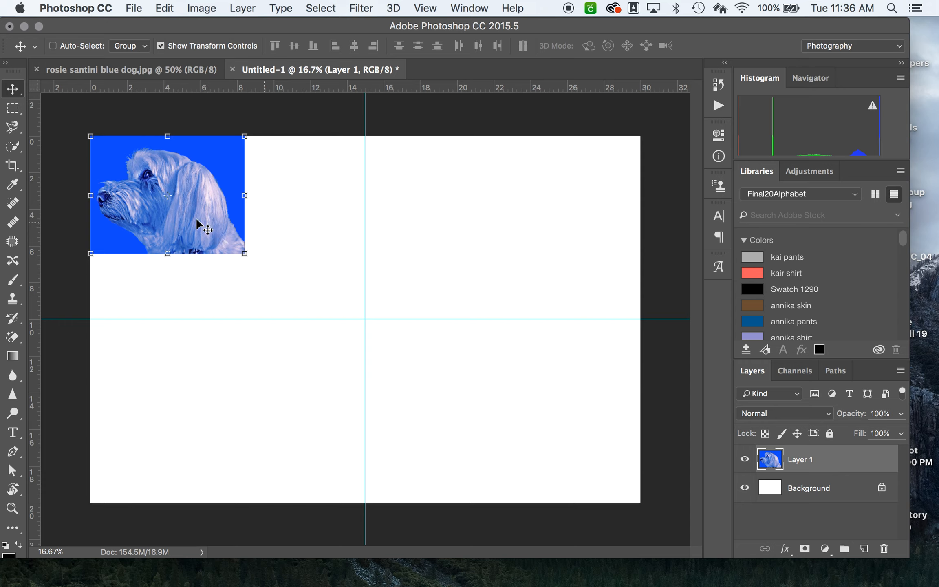
Step: Scale the dog image on Layer 1 to about 154.8% from the canvas corner, down to the horizontal guide
left_click_drag(157, 163, 138, 174)
left_click_drag(242, 255, 355, 282)
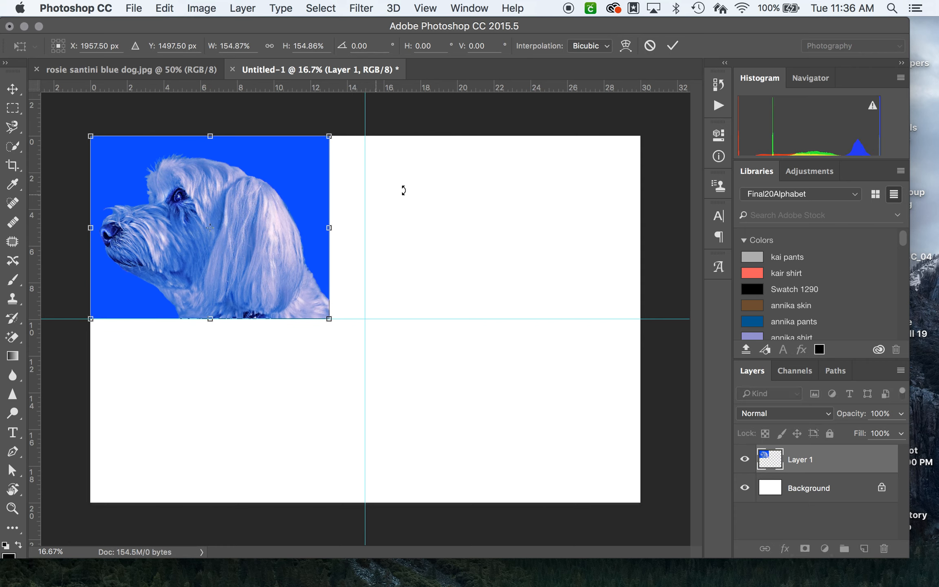
left_click_drag(330, 317, 334, 320)
scroll(355, 305, "up", 5)
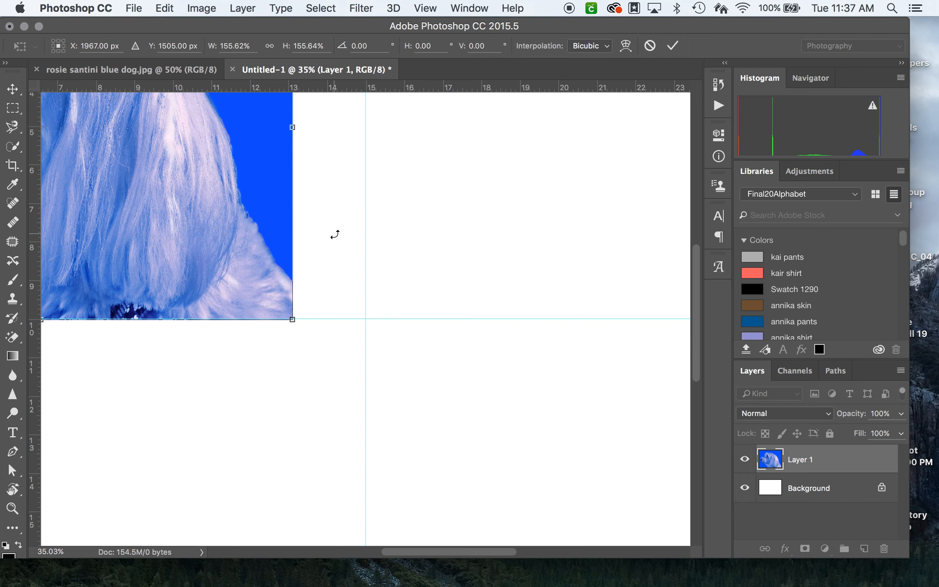
scroll(425, 318, "left", 3)
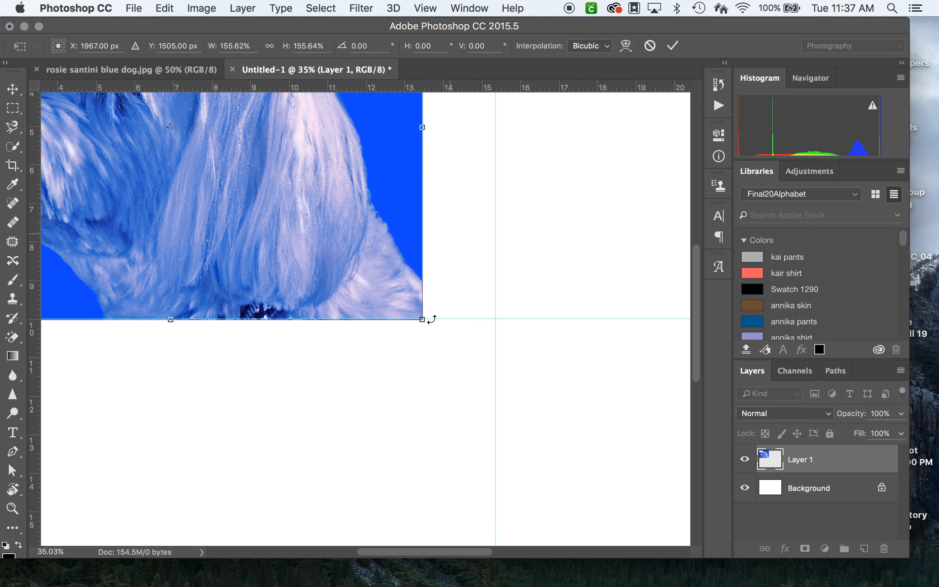
left_click_drag(442, 319, 441, 318)
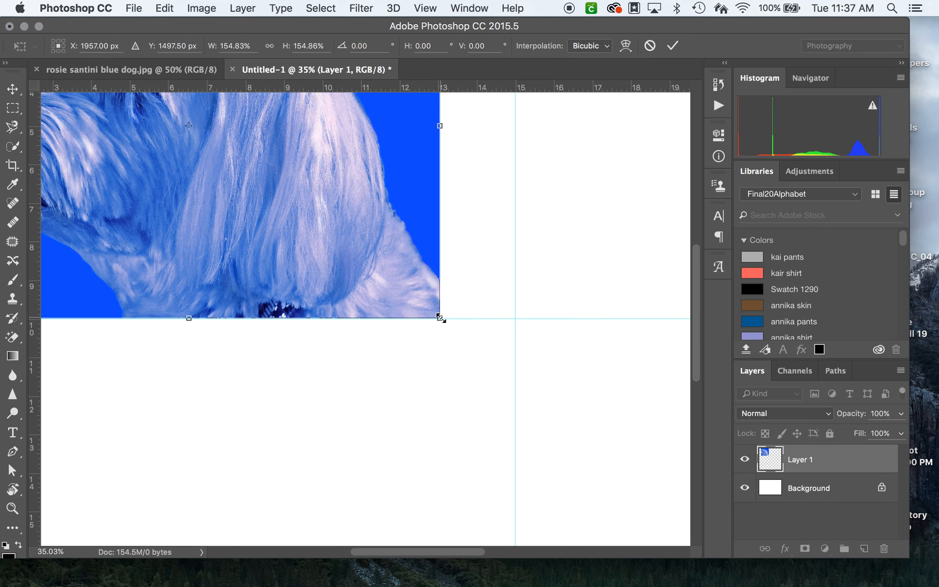
Step: Nudge the dog image vertically until its lower edge sits exactly on the horizontal guide
key("Up")
key("Up")
key("Up")
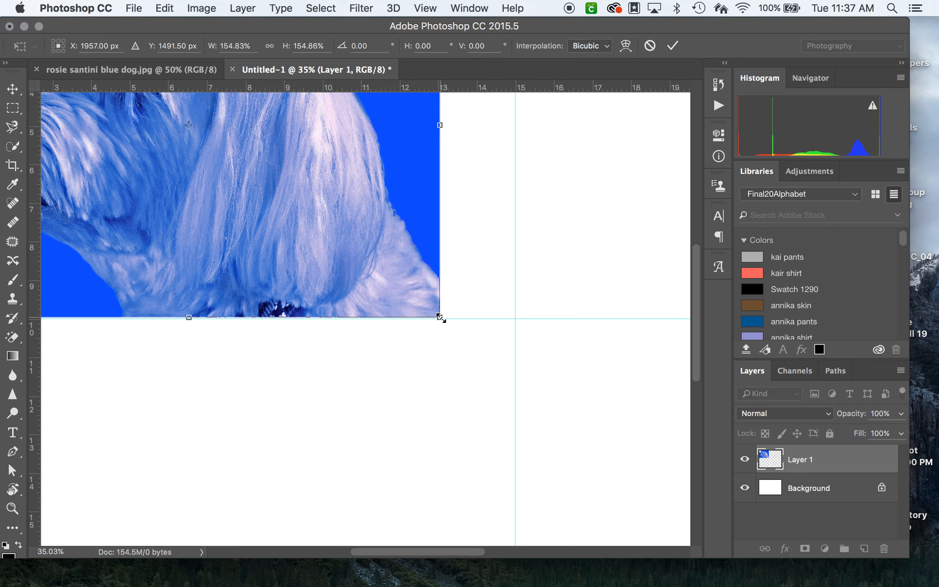
key("Down")
key("Down")
key("Down")
key("Down")
key("Down")
key("Down")
key("Down")
key("Down")
key("Down")
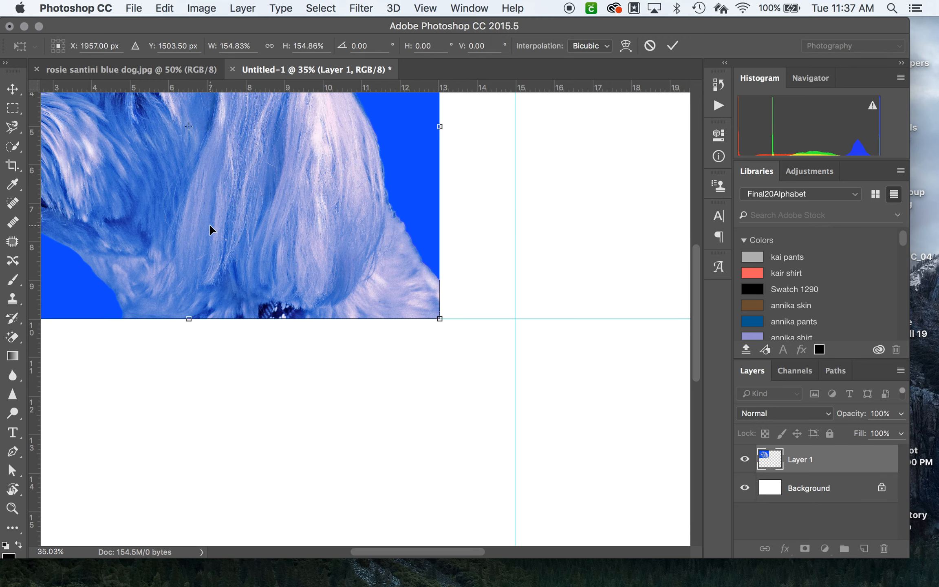
scroll(209, 225, "down", 4)
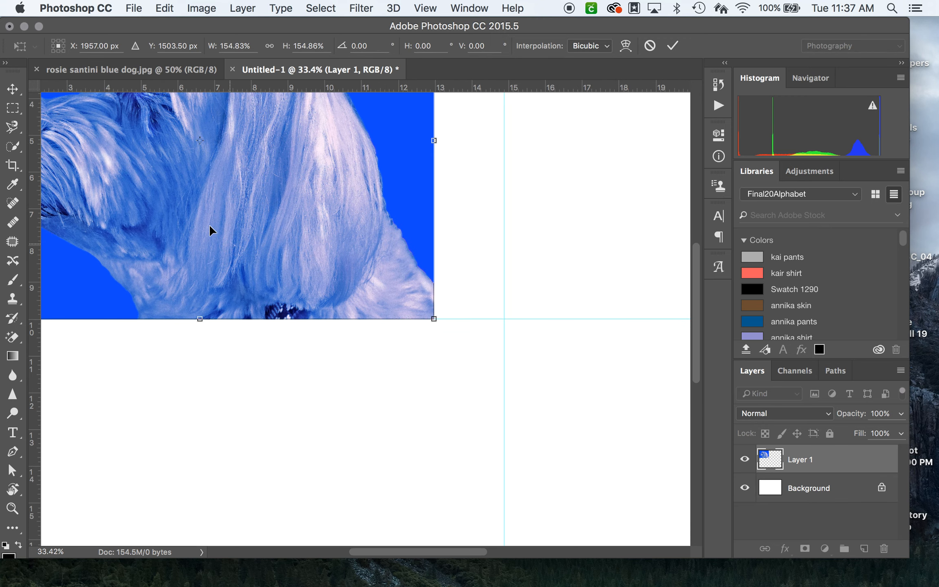
scroll(209, 225, "down", 4)
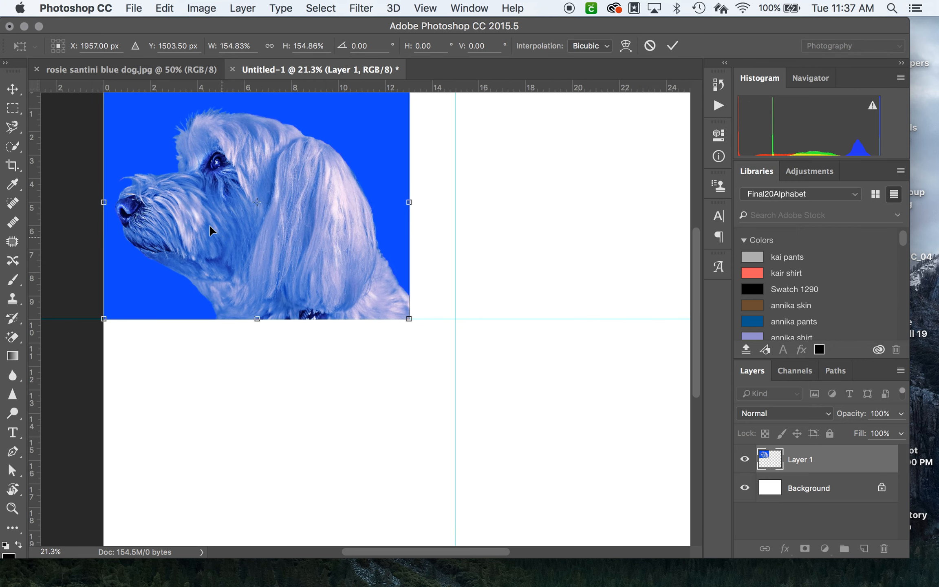
scroll(209, 225, "down", 2)
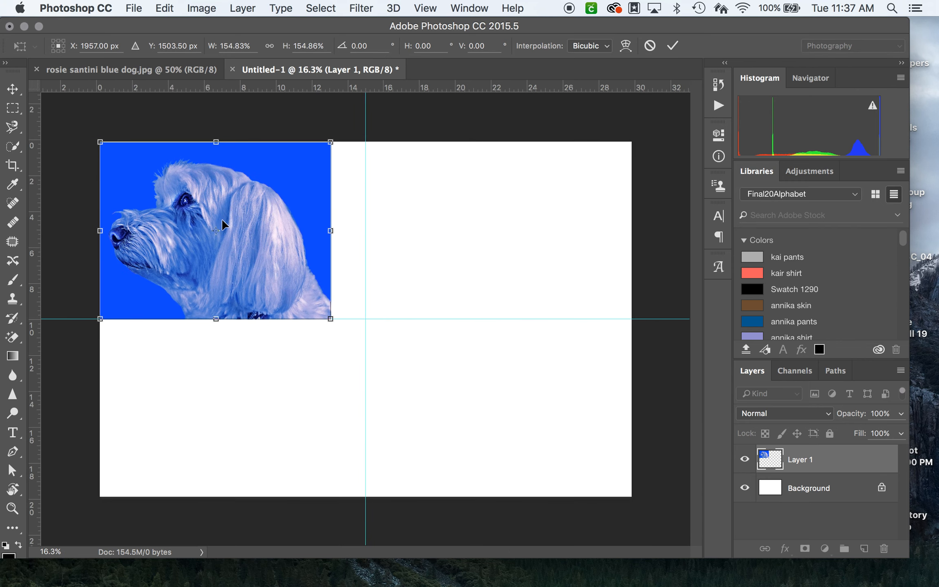
Step: Move the dog image sideways to meet the vertical guide and enlarge it to about 157.3%, keeping its corner at the guides' intersection
scroll(263, 205, "up", 1)
mouse_move(263, 206)
left_mouse_down()
mouse_move(284, 206)
mouse_move(272, 204)
left_mouse_up()
key("Down")
key("Down")
key("Down")
key("Down")
key("Down")
key("Down")
key("Down")
key("Down")
key("Down")
key("Down")
key("Down")
key("Down")
key("Up")
key("Up")
key("Up")
key("Up")
key("Up")
key("Up")
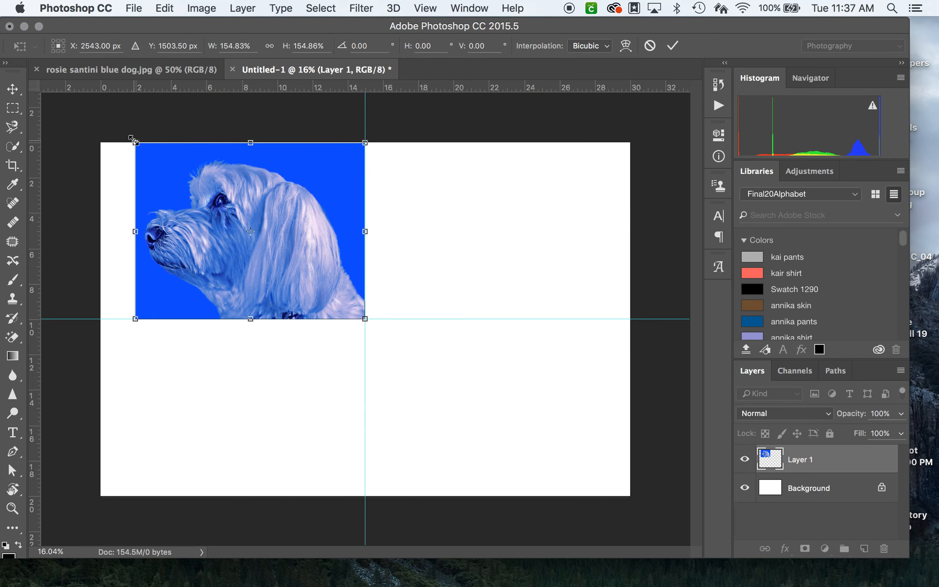
left_click_drag(133, 140, 128, 137)
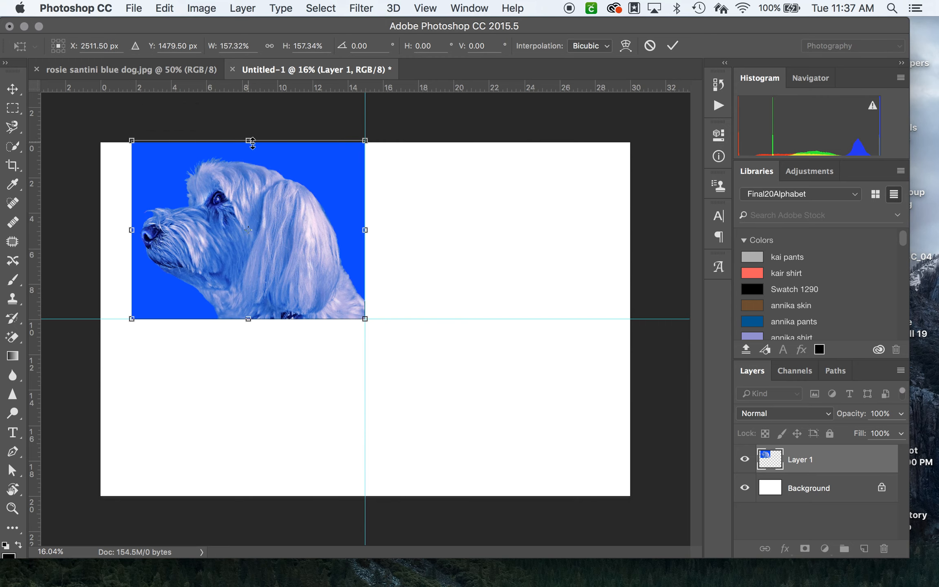
key("Return")
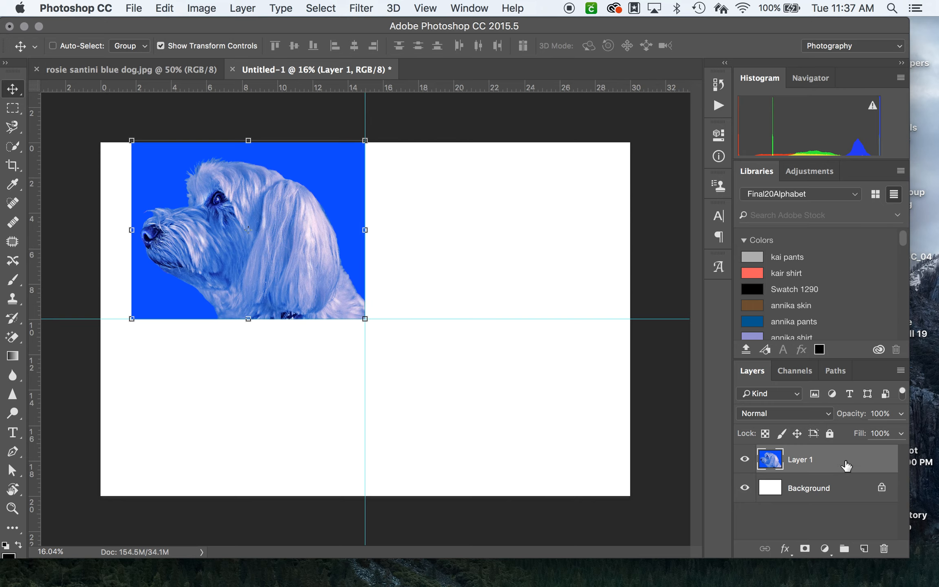
Step: Place a horizontally flipped duplicate of Layer 1 directly beside the original, across the vertical guide
left_click_drag(847, 463, 868, 552)
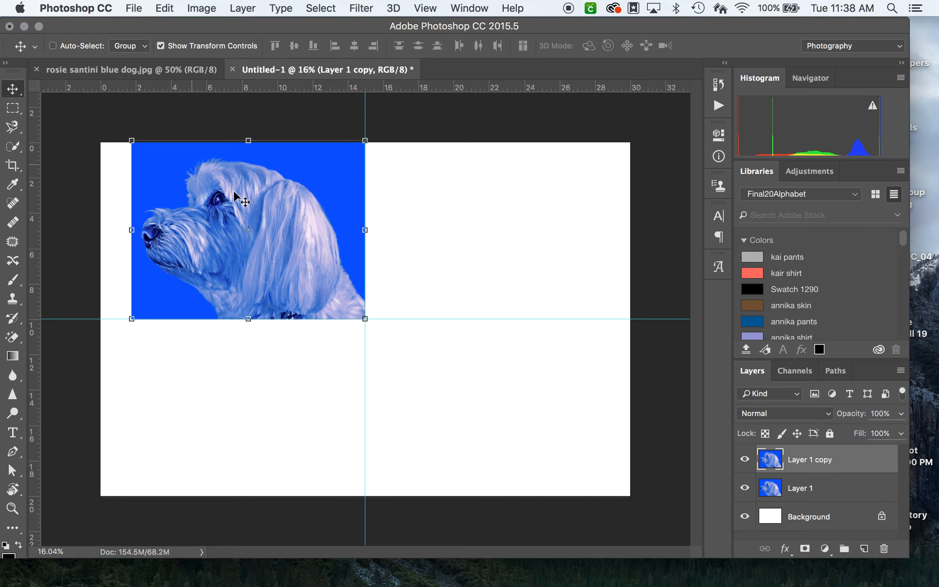
left_click_drag(247, 199, 483, 204)
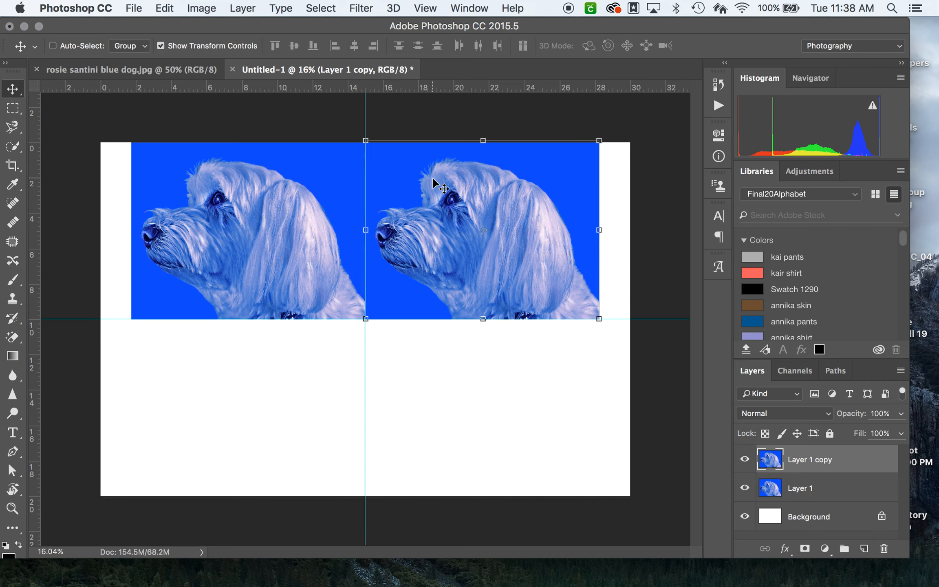
key("super+t")
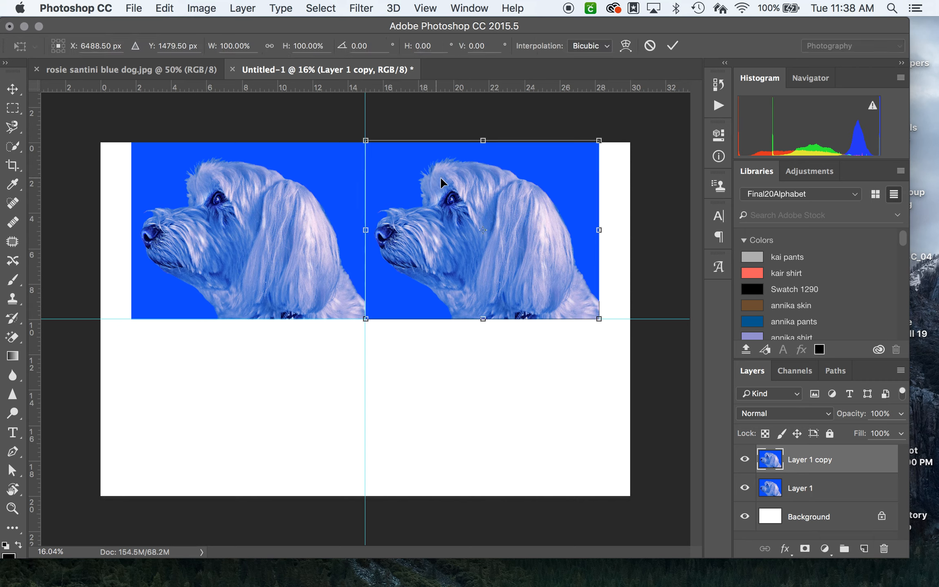
right_click(398, 183)
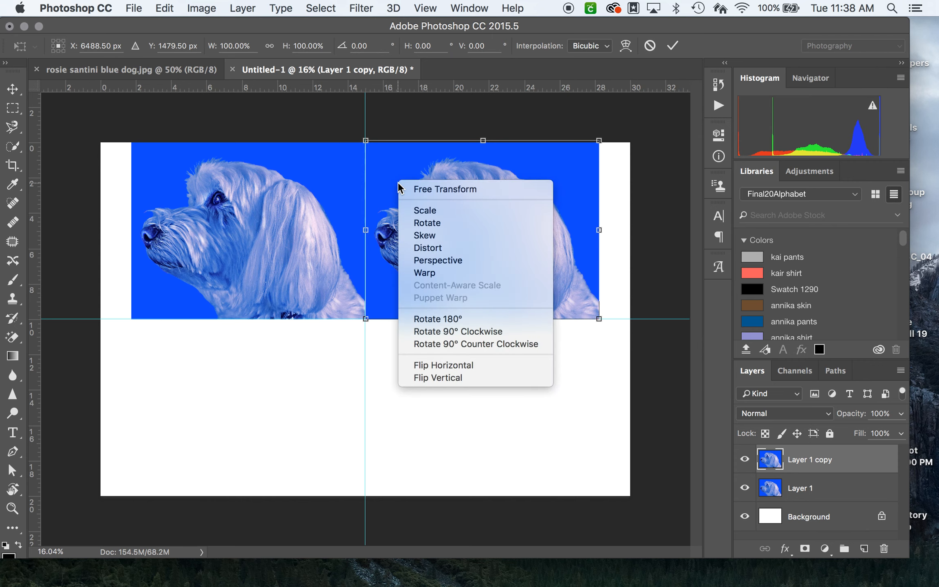
left_click(445, 364)
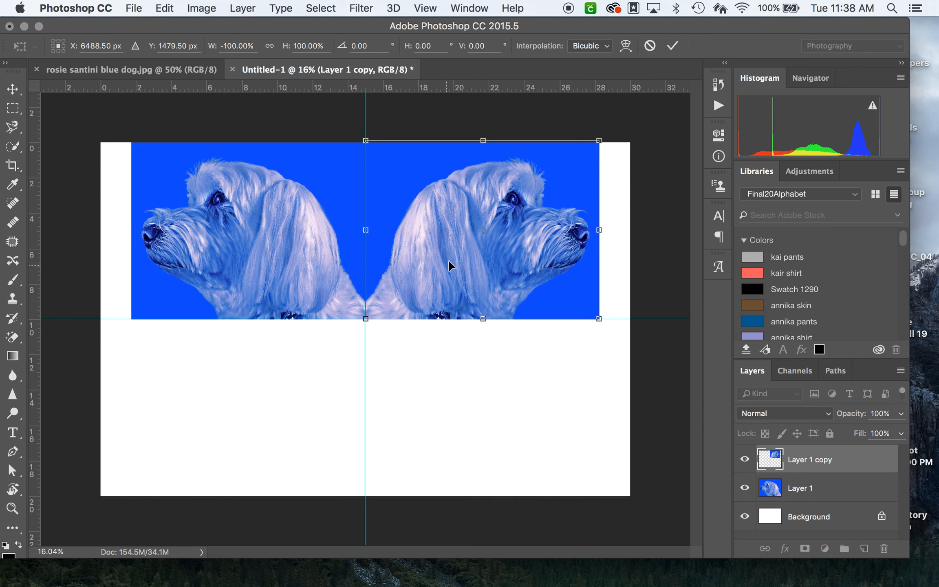
Step: Nudge the flipped copy horizontally toward the original dog so its inner edge meets the vertical guide
key("Left")
key("Left")
key("Left")
key("Left")
key("Left")
key("Left")
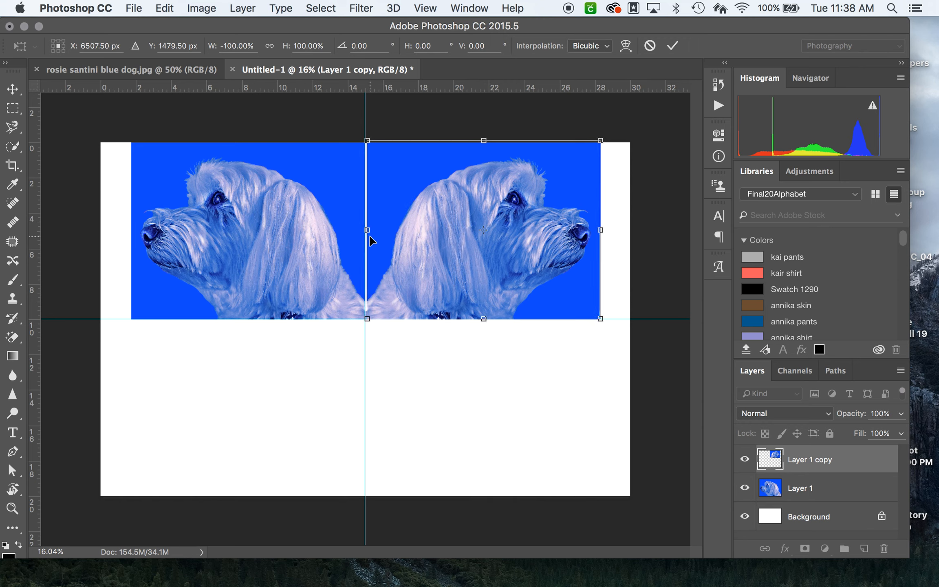
key("Left")
key("Left")
key("Left")
key("Left")
key("Left")
key("Left")
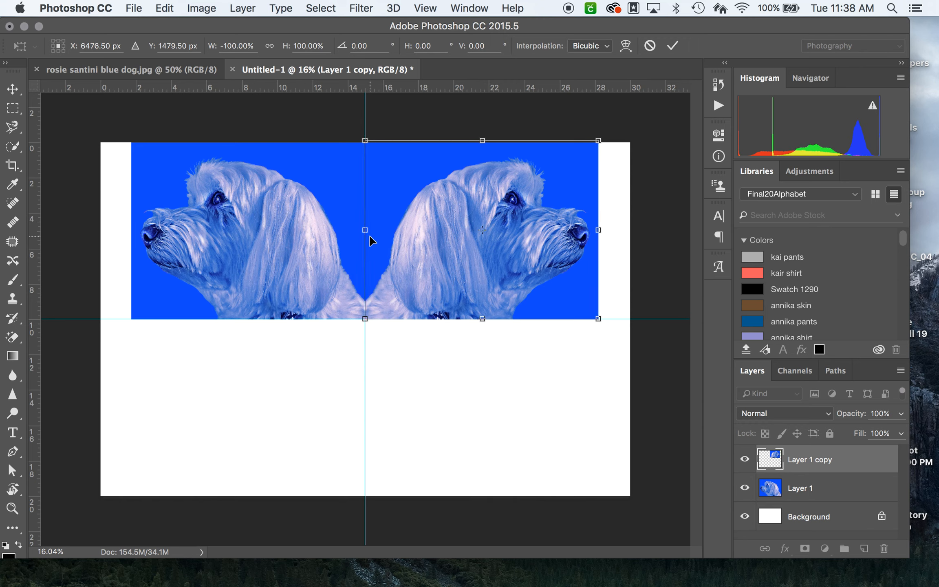
Step: Fine-tune the flipped copy's horizontal position up close so the seam closes at the vertical guide, and apply the transformation
key("super+plus")
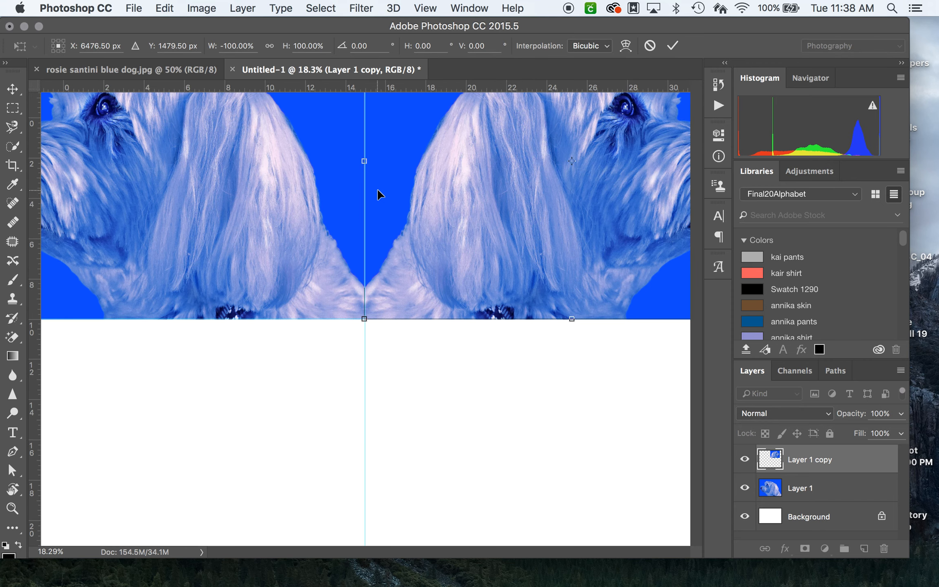
key("super+plus")
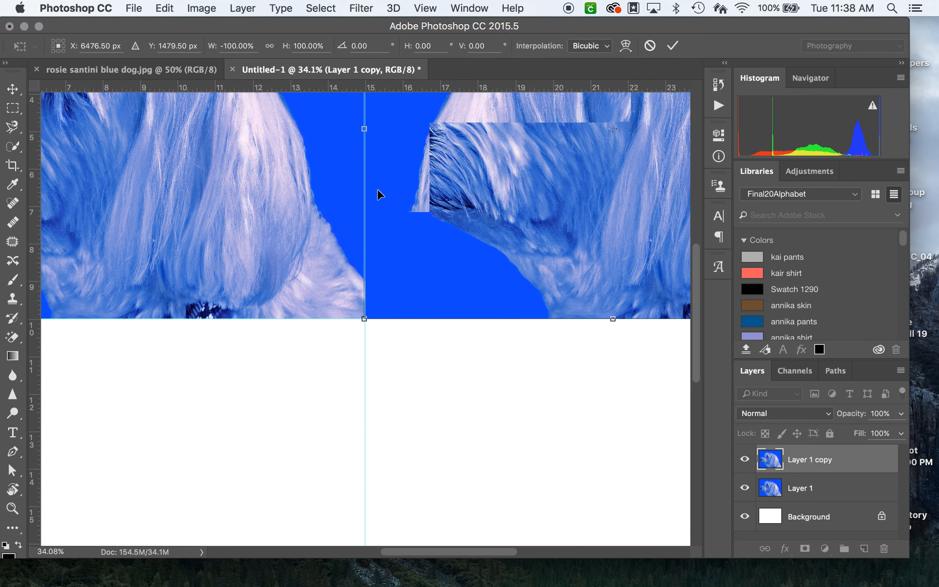
key("super+plus")
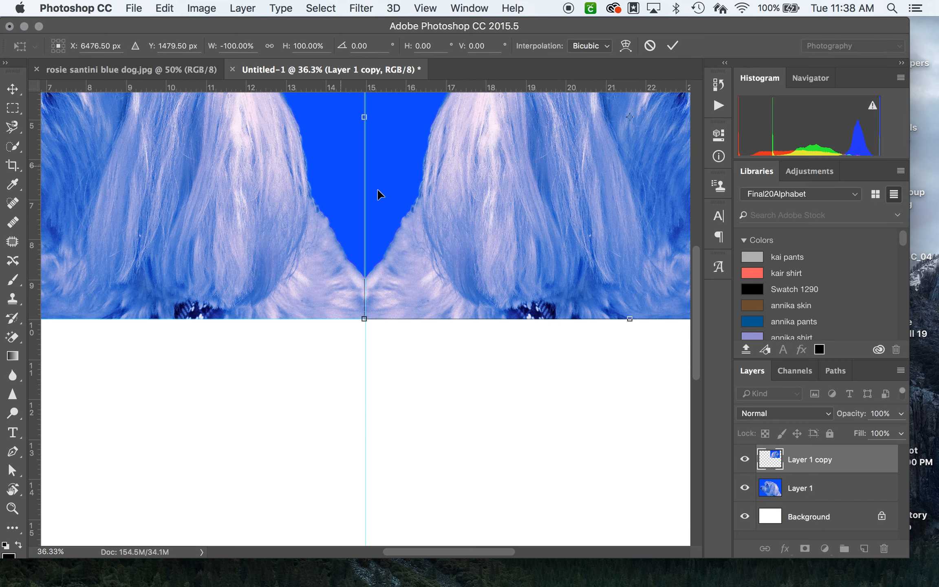
key("Left")
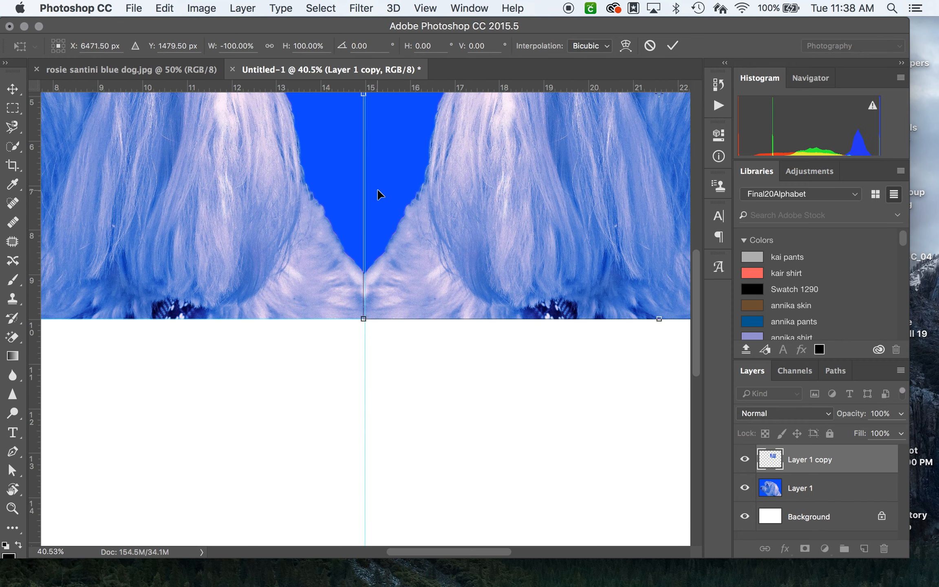
key("Right")
key("Right")
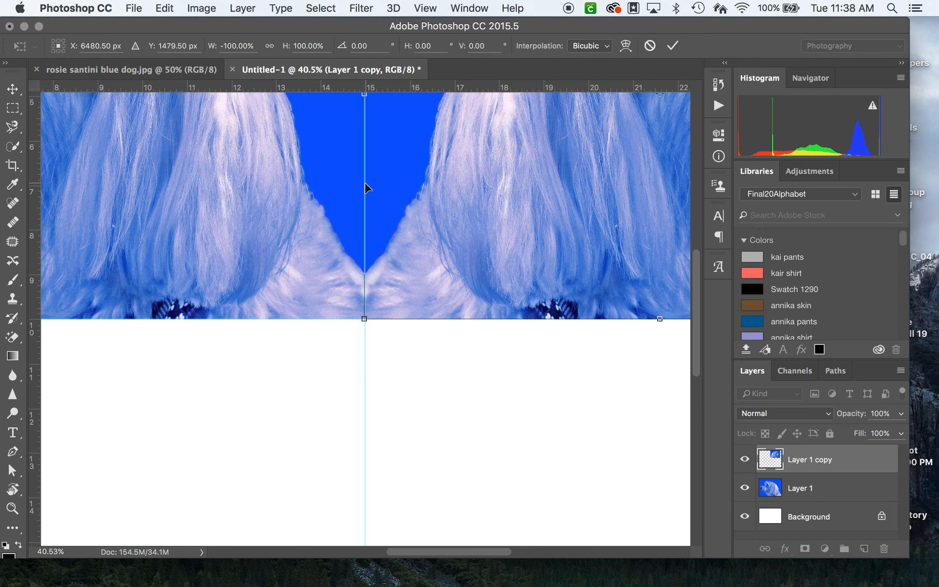
scroll(365, 181, "down", 5)
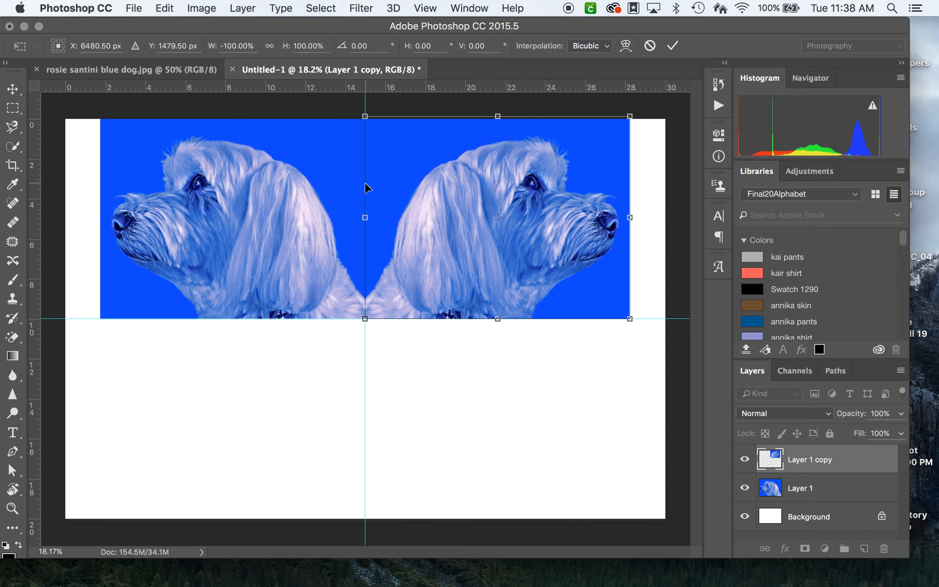
left_click(10, 93)
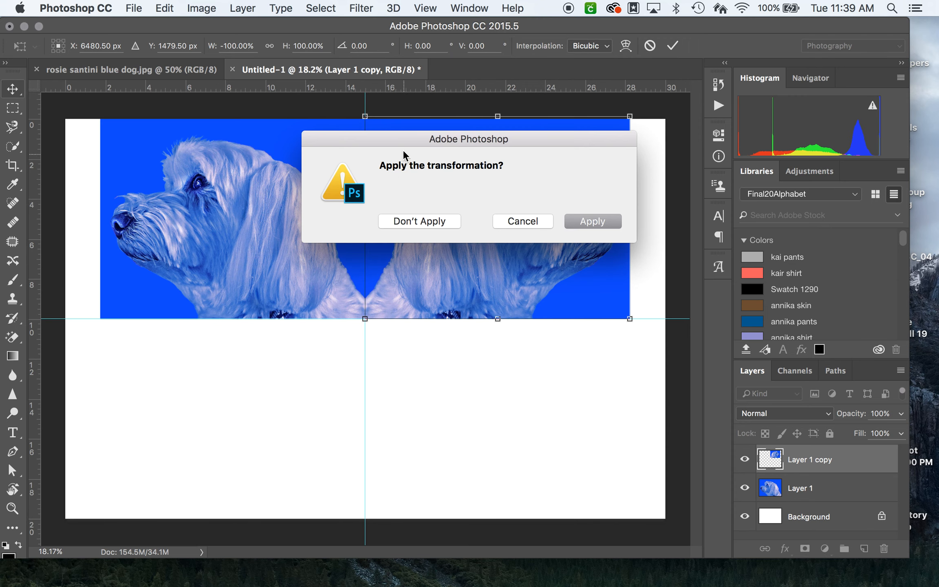
left_click_drag(381, 169, 544, 168)
left_click(601, 220)
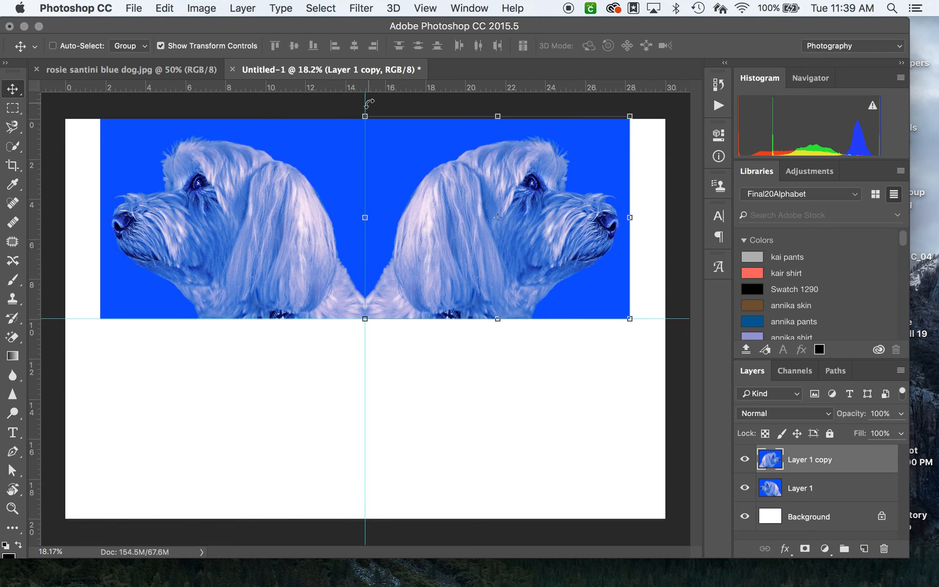
Step: Move the vertical guide off the canvas to inspect the seam between the two dogs, and return it to the seam
scroll(379, 190, "down", 4)
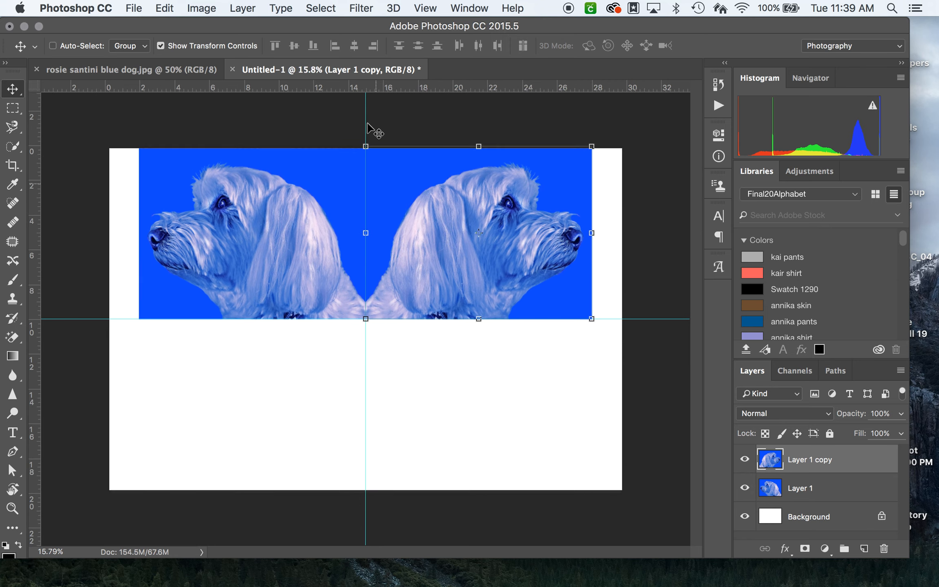
left_click_drag(364, 122, 673, 127)
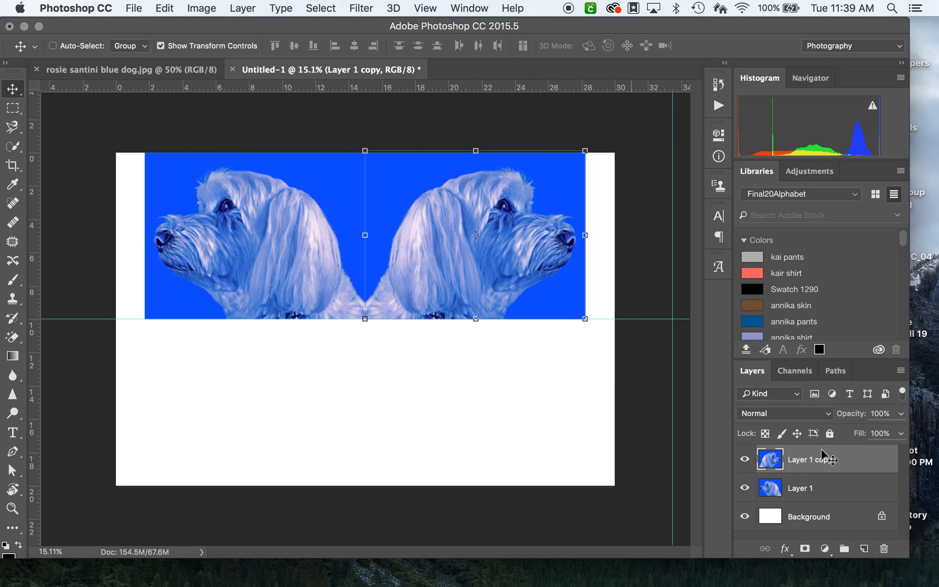
left_click(811, 525)
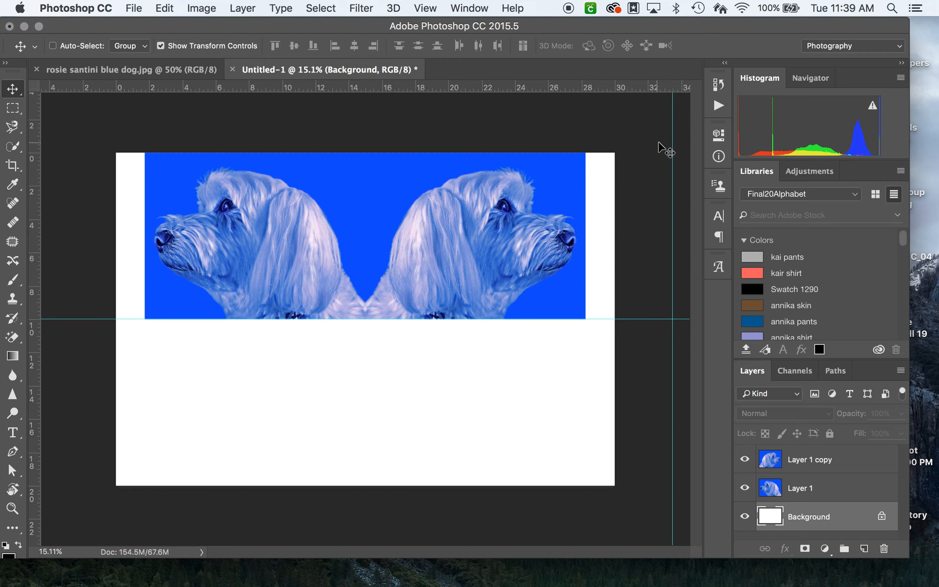
left_click_drag(673, 147, 367, 175)
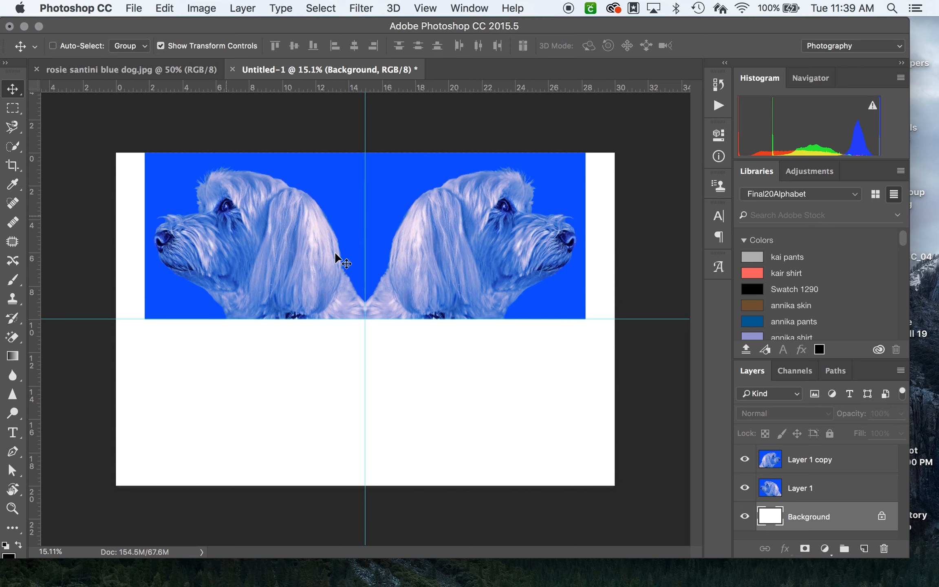
Step: Merge Layer 1 and Layer 1 copy into a single layer holding both dogs
left_click(864, 469)
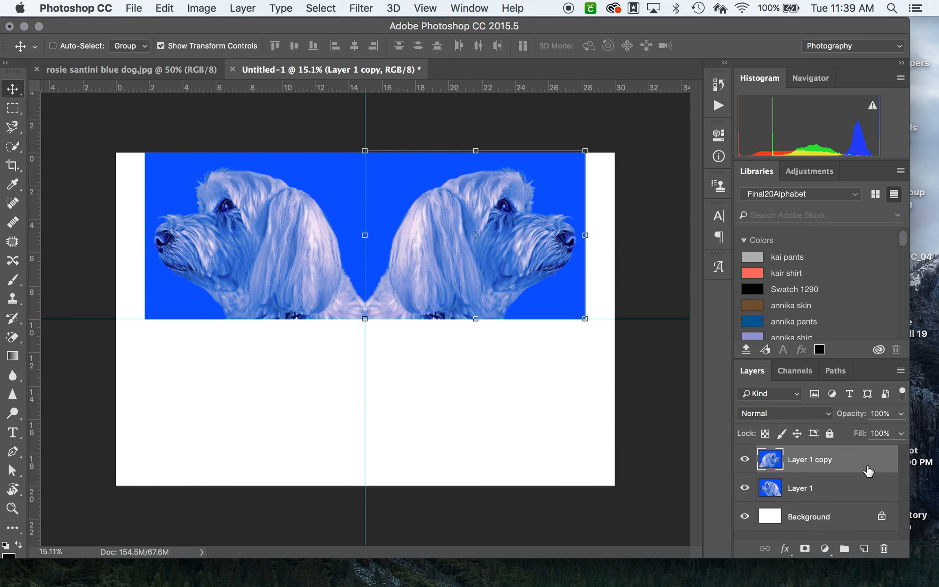
left_click(857, 498, "shift")
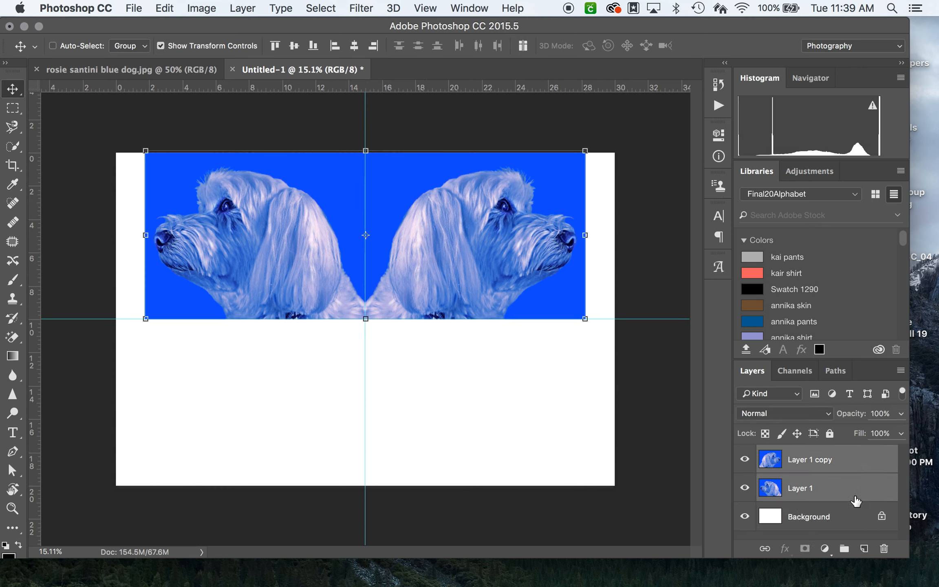
left_click(856, 494)
left_click(862, 466)
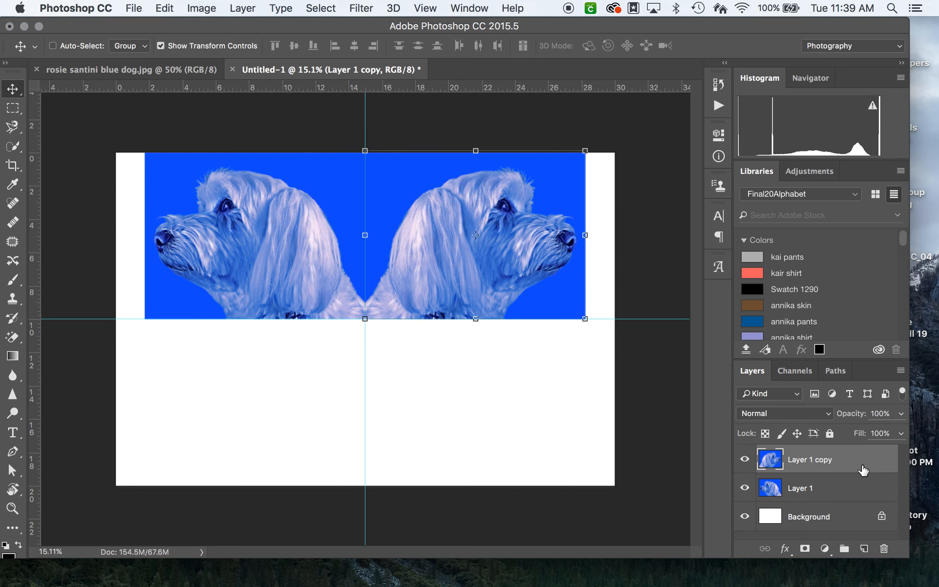
left_click(865, 491, "shift")
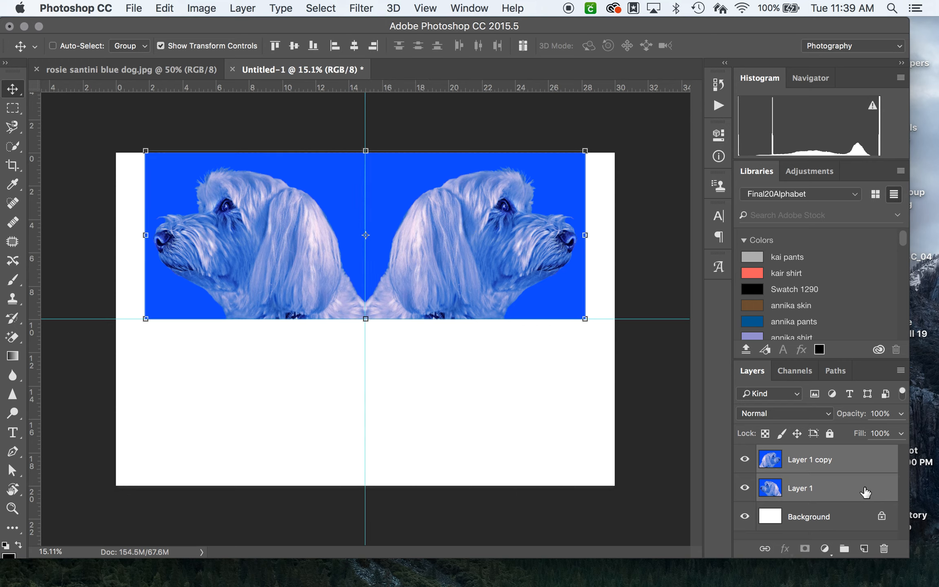
right_click(875, 458)
scroll(813, 522, "down", 8)
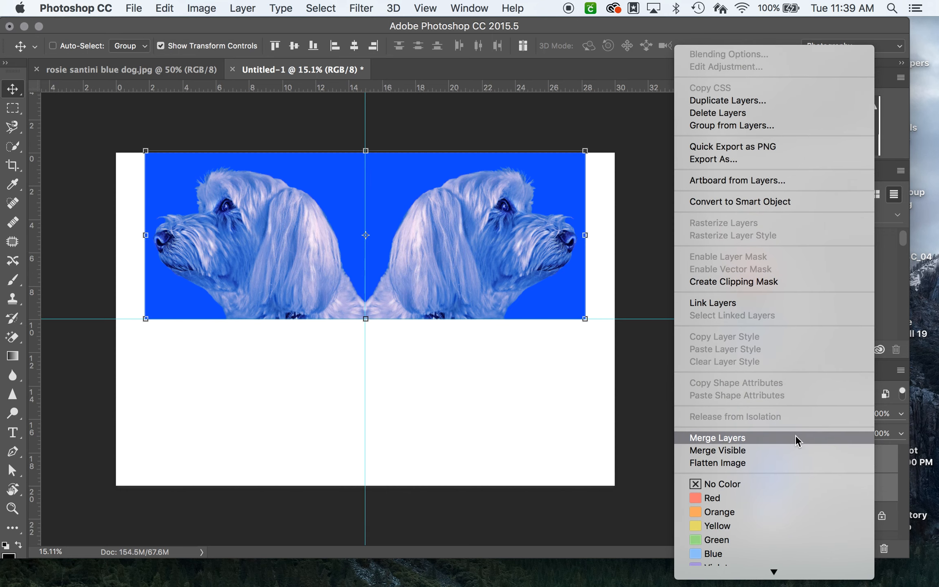
left_click(795, 439)
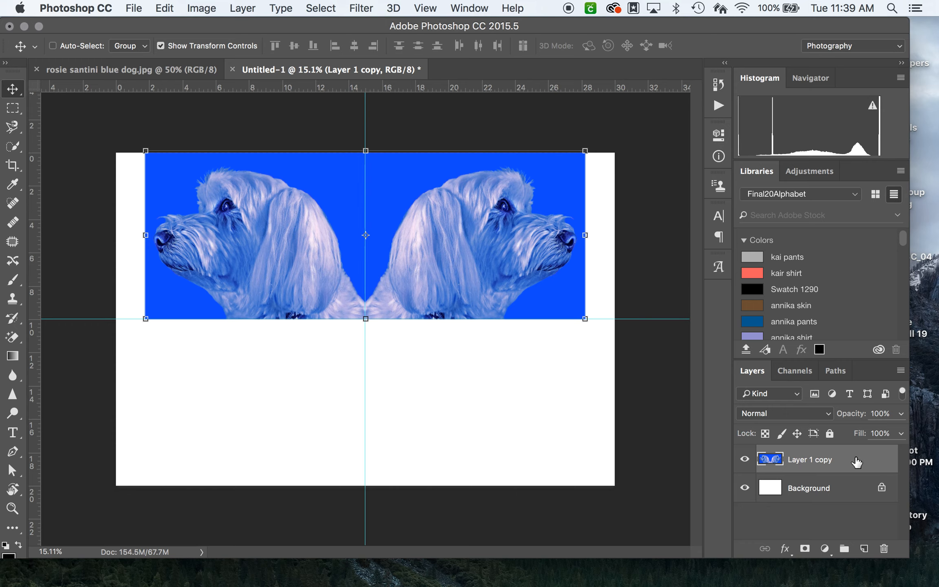
Step: Place a vertically flipped duplicate of the merged dog layer directly below the original, against the horizontal guide
left_click_drag(853, 464, 867, 548)
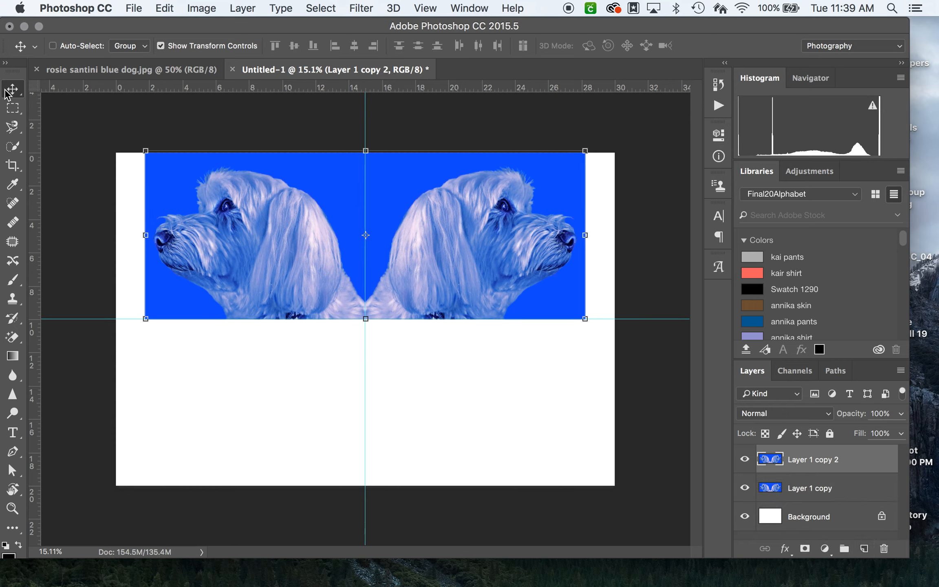
left_click_drag(434, 204, 426, 373)
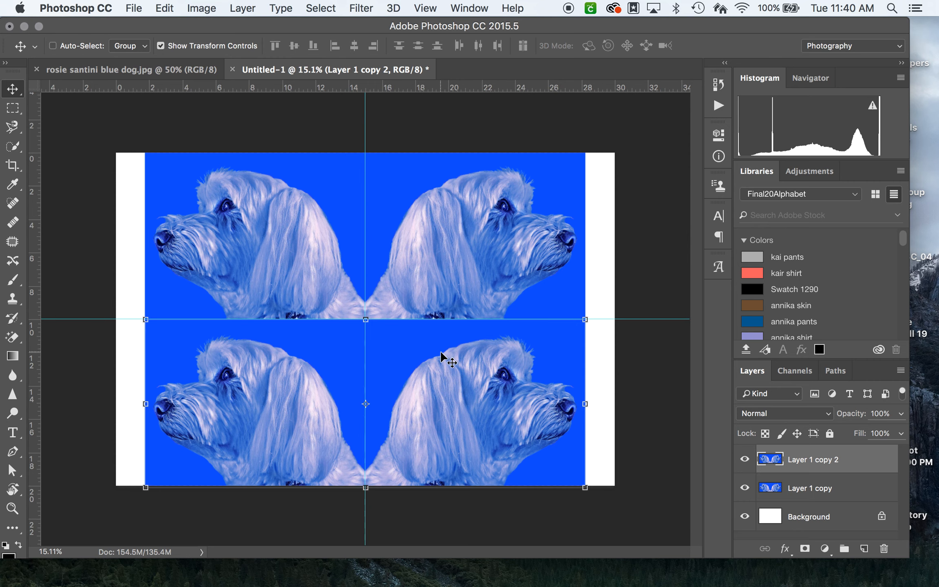
key("super+t")
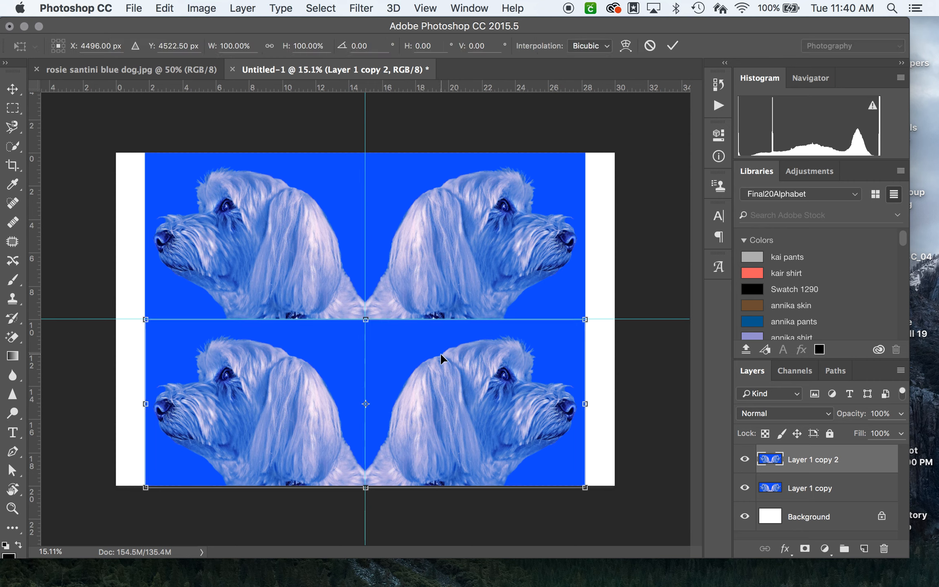
right_click(441, 353)
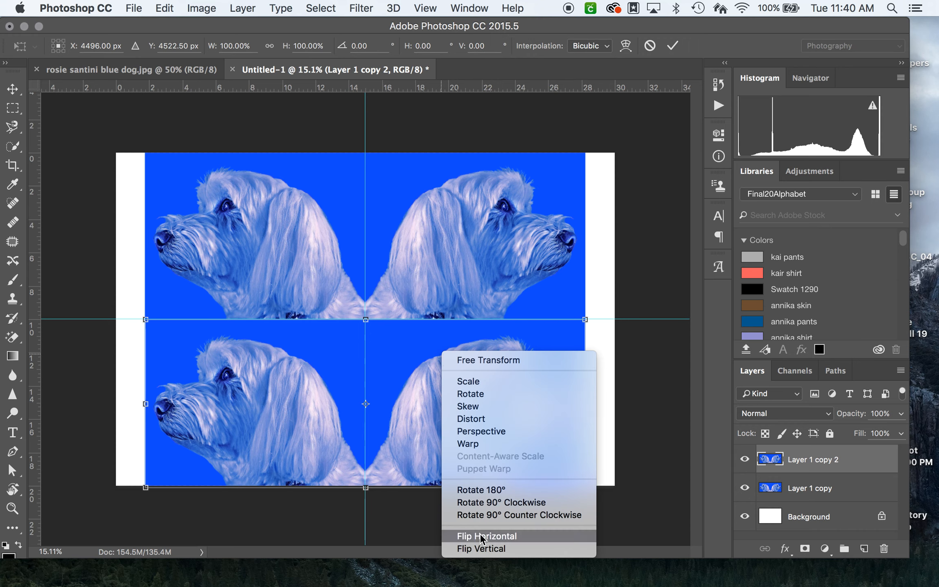
left_click(483, 549)
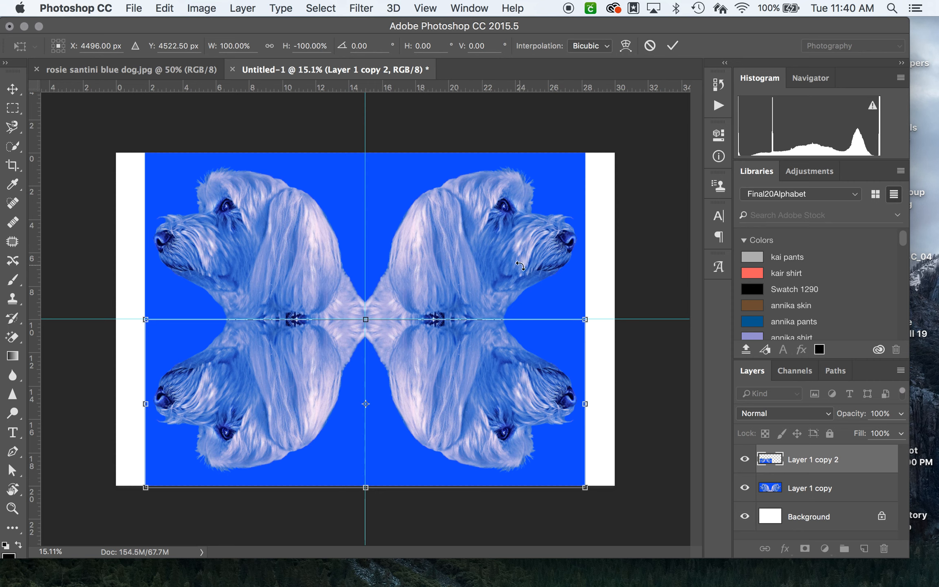
key("Return")
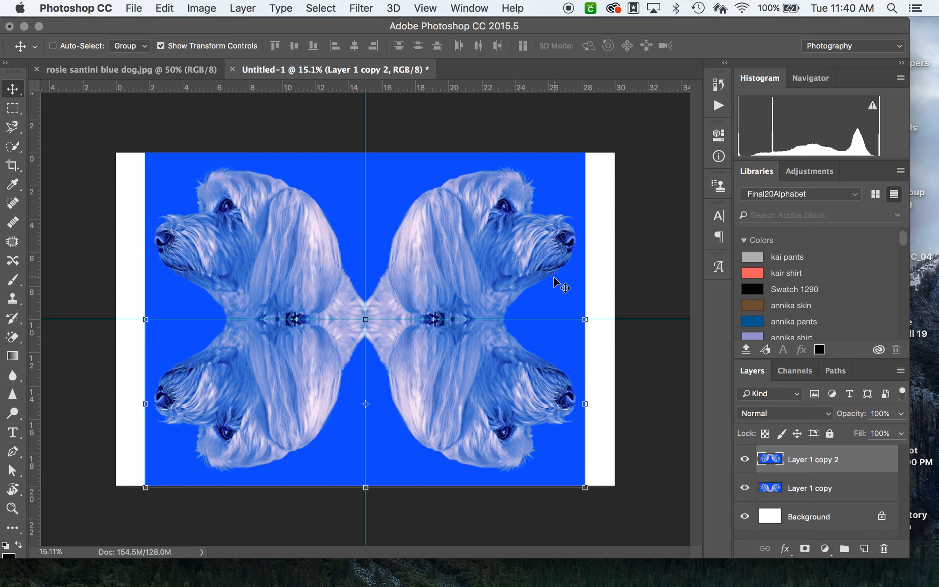
Step: Move both guides off the artwork and nudge the flipped lower copy up to close the horizontal seam, then deselect it by selecting the Background layer
left_click_drag(646, 319, 639, 129)
left_click_drag(365, 119, 690, 119)
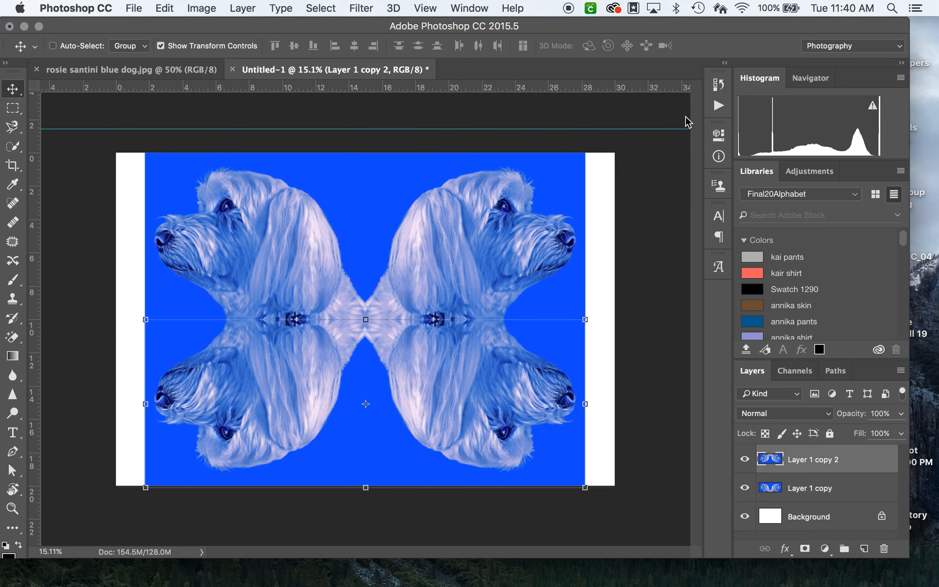
scroll(564, 312, "up", 5)
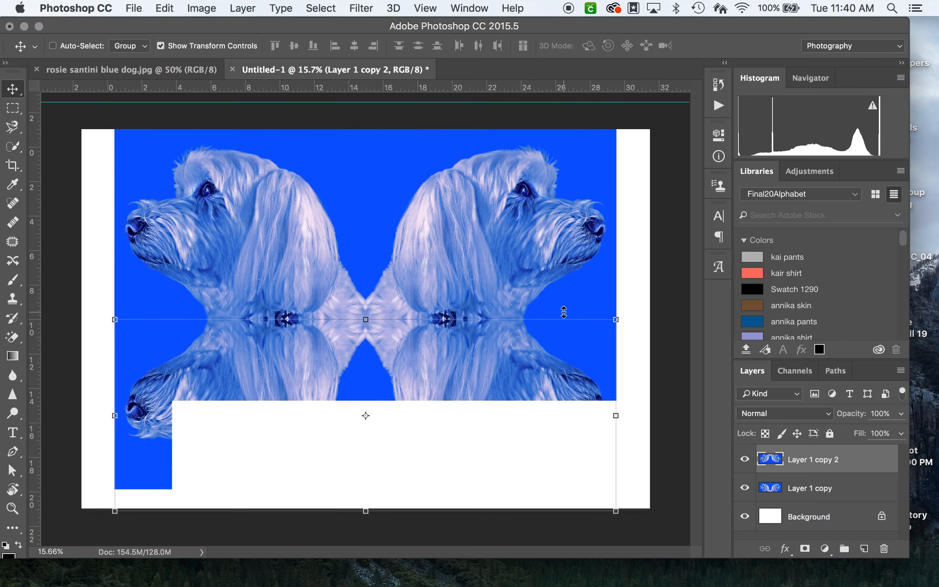
scroll(564, 313, "up", 2)
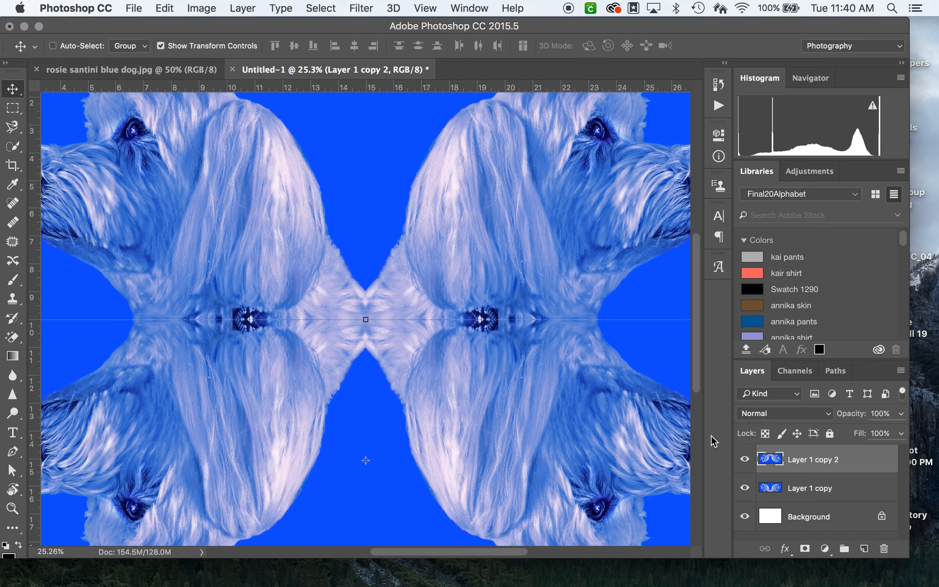
key("Up")
key("Up")
key("Up")
key("Up")
key("Up")
key("Up")
key("Up")
key("Up")
key("Up")
key("Up")
key("Up")
key("Up")
key("Up")
key("Up")
key("Up")
key("Up")
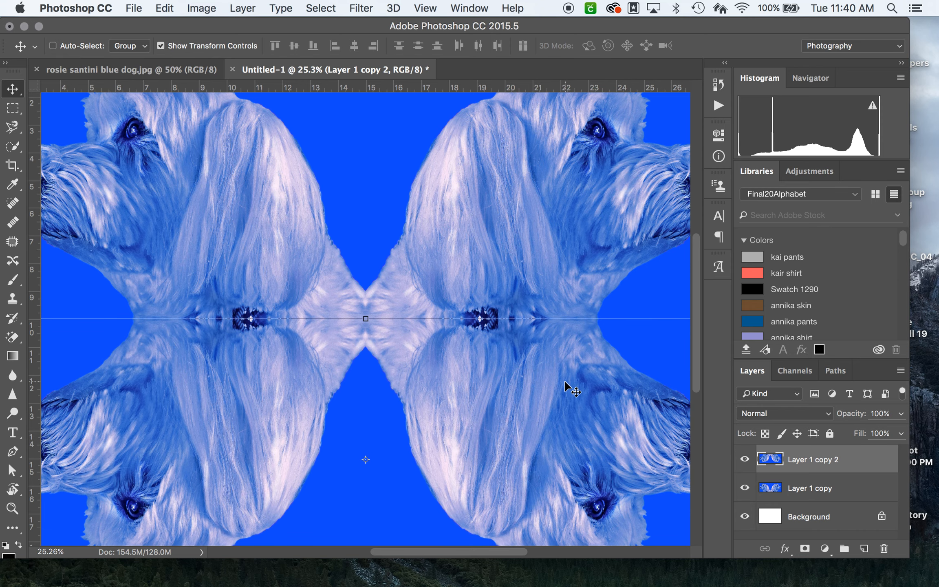
left_click(818, 514)
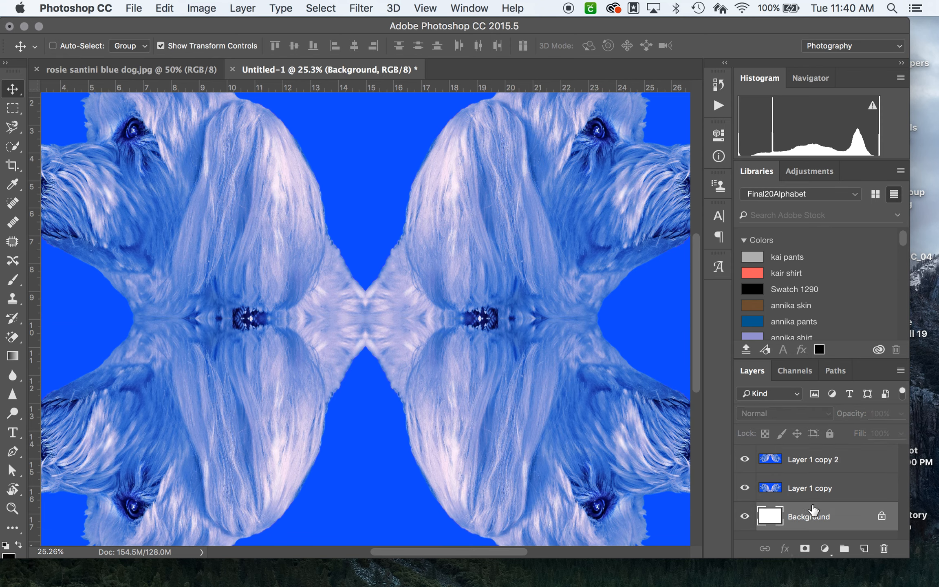
Step: Crop the white strips off both sides of the canvas so only the blue mirrored artwork remains
scroll(349, 446, "down", 5)
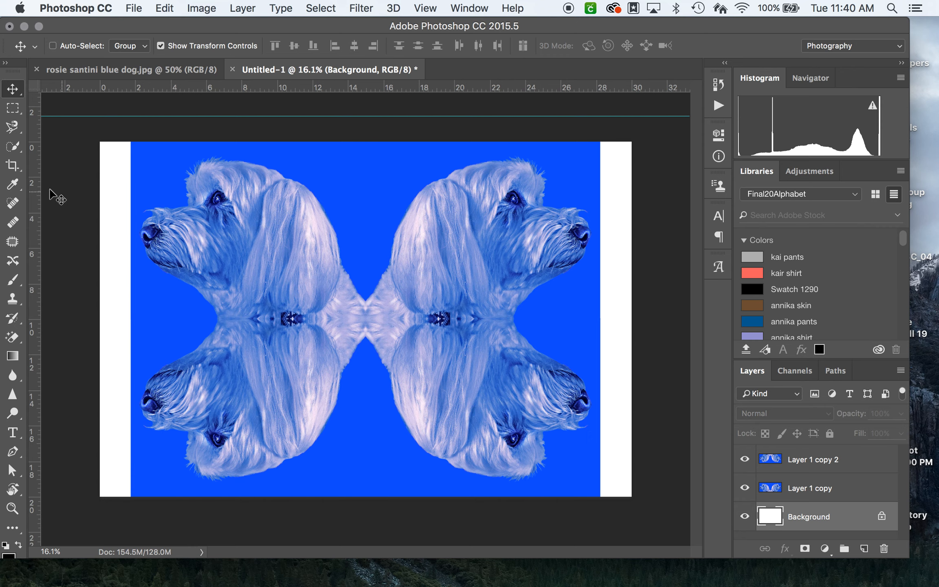
left_click(15, 168)
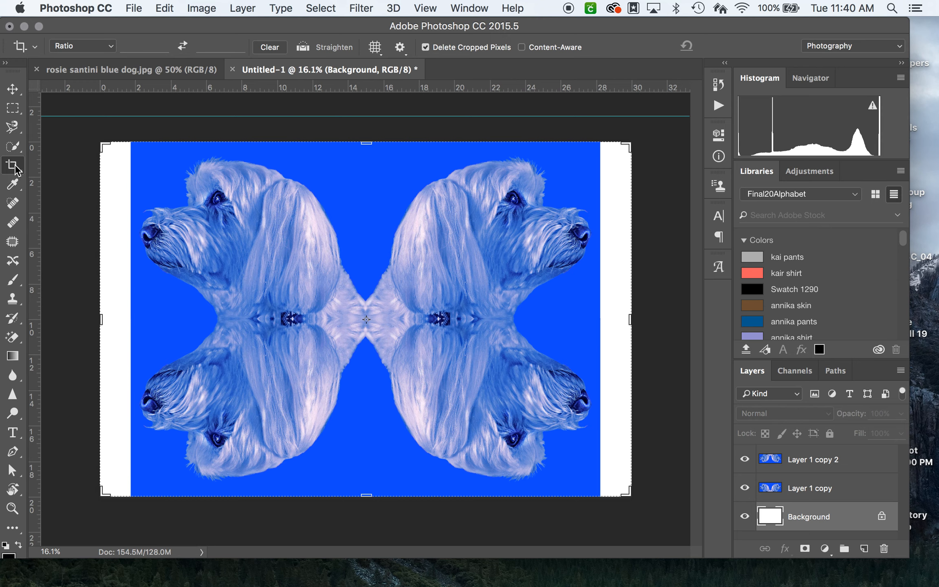
left_click_drag(102, 320, 121, 319)
left_click_drag(621, 318, 602, 318)
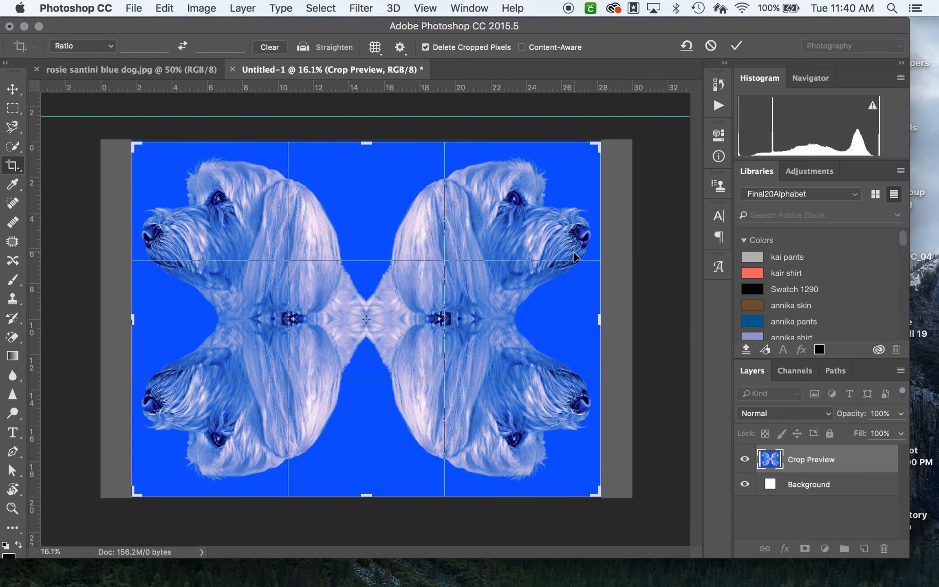
key("Return")
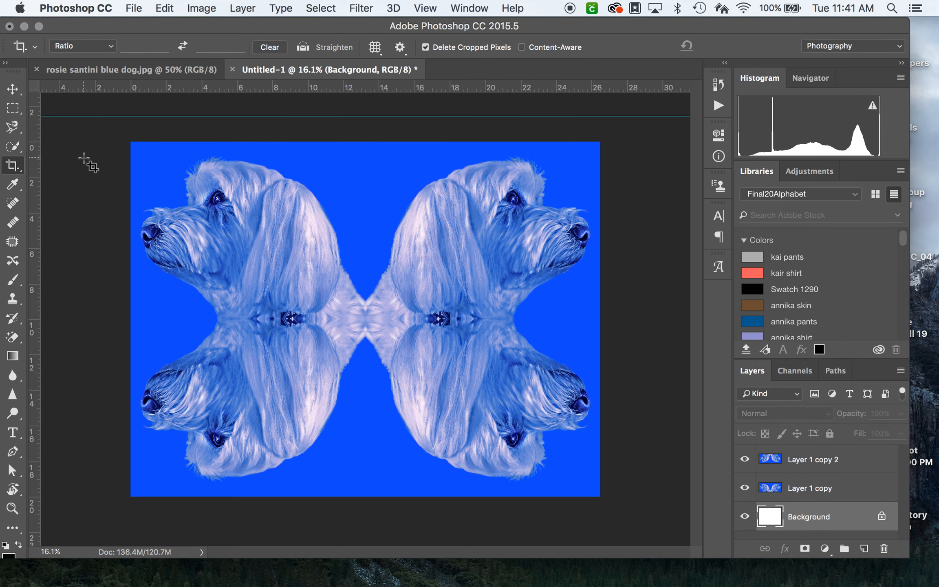
left_click(12, 89)
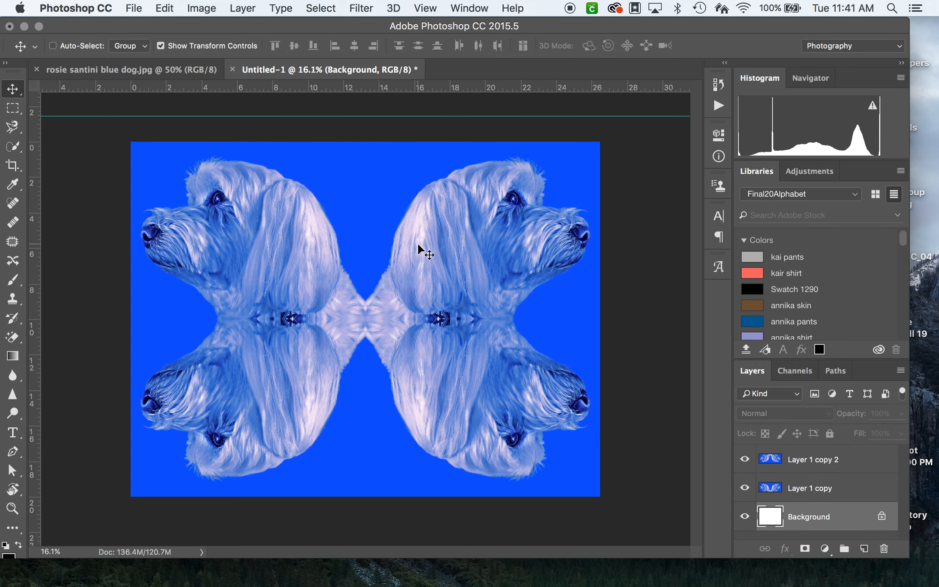
Step: Start saving the composition under a new file on the Desktop, with JPEG as the format
left_click(134, 5)
left_click(238, 160)
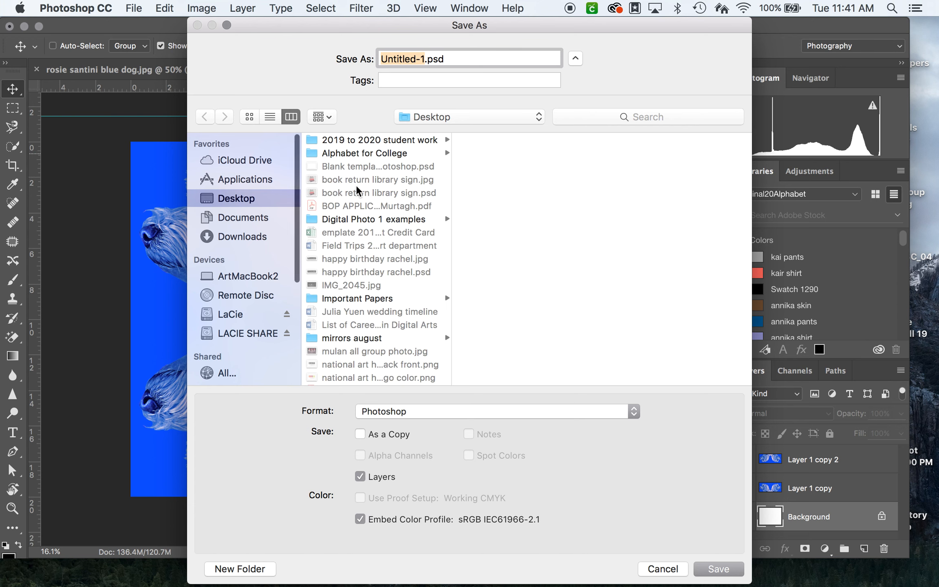
left_click(439, 414)
left_click(410, 502)
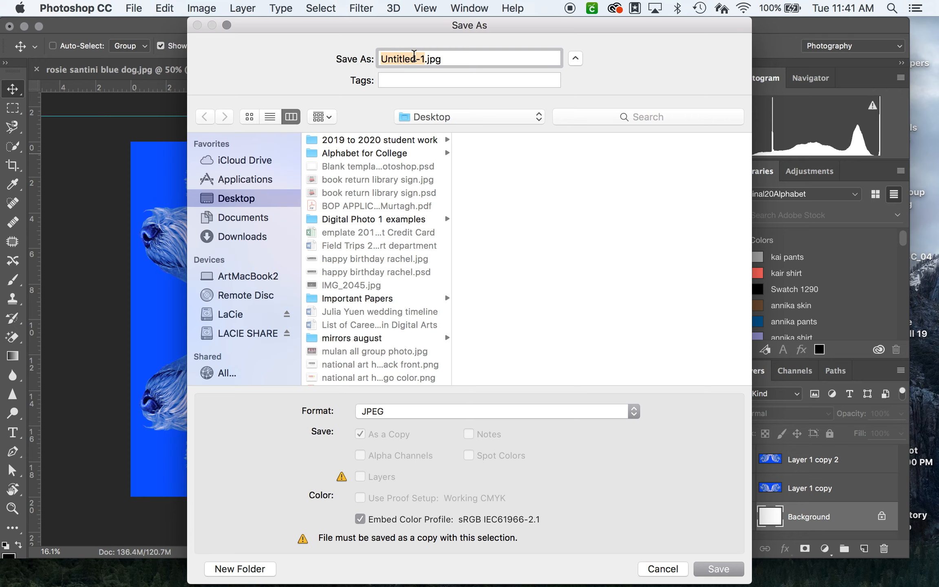
Step: Name the file "Rosie's Blue Dog Symmetry copy.jpg" and save it at Maximum quality 12 with the Baseline ("Standard") format option
left_click(446, 59)
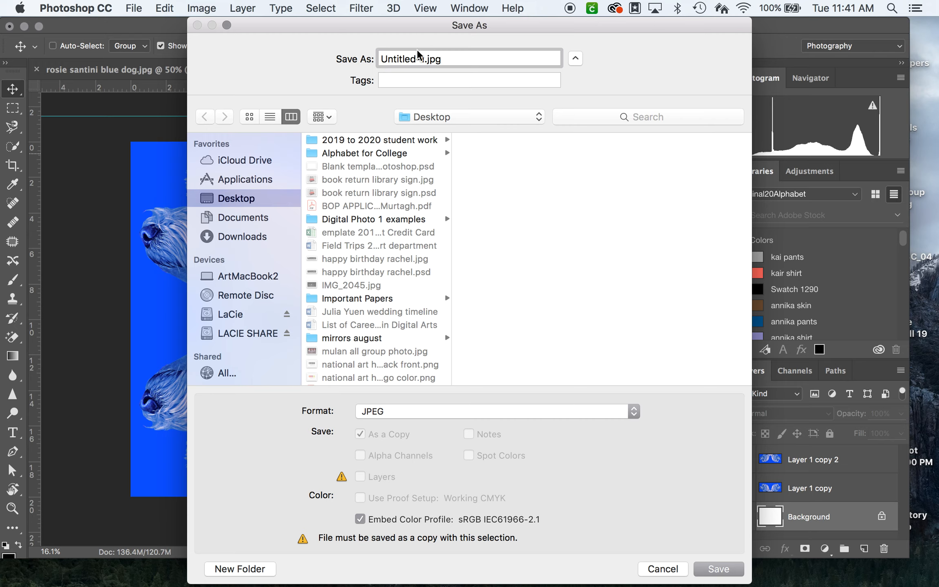
left_click_drag(425, 57, 367, 55)
type("Rosie's Blue Dog S")
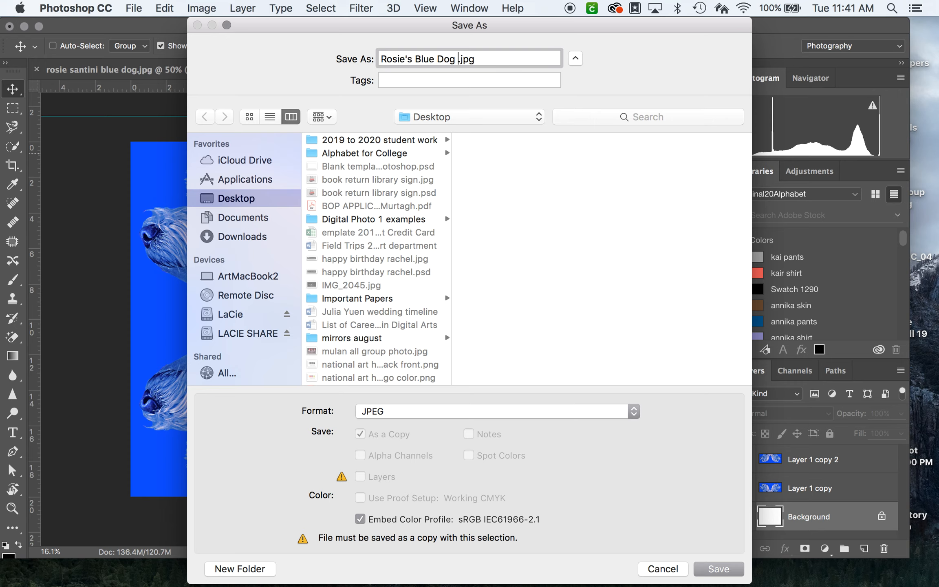
type("ymmetry copy")
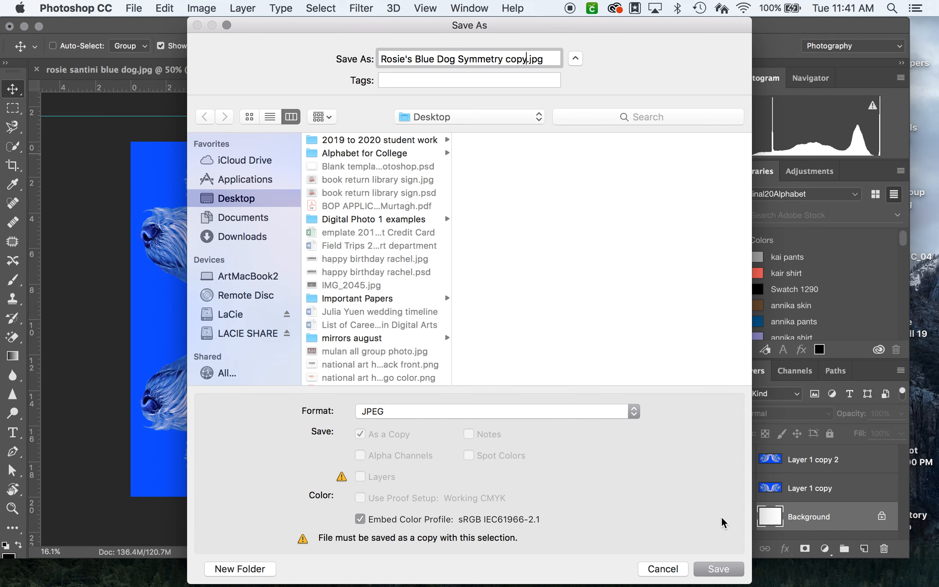
left_click(714, 571)
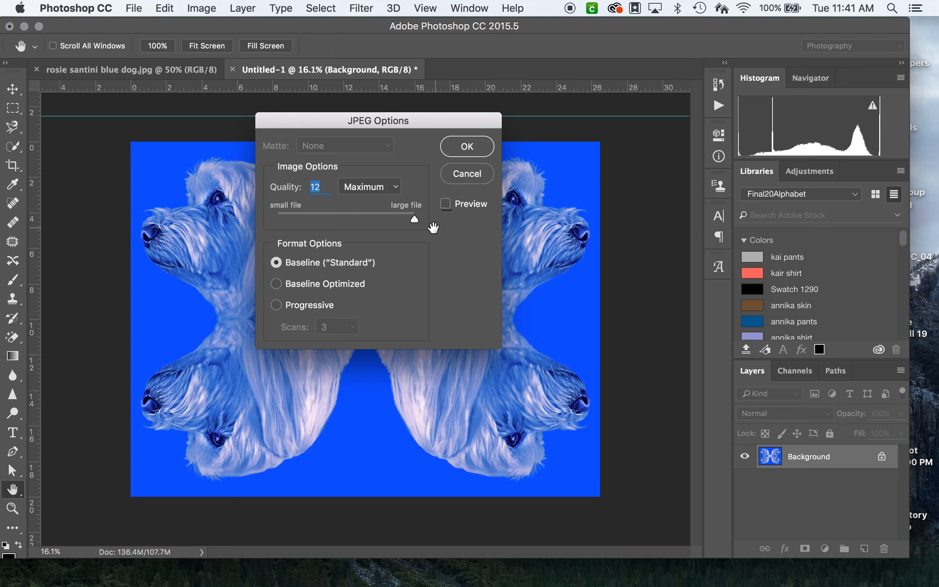
left_click(467, 147)
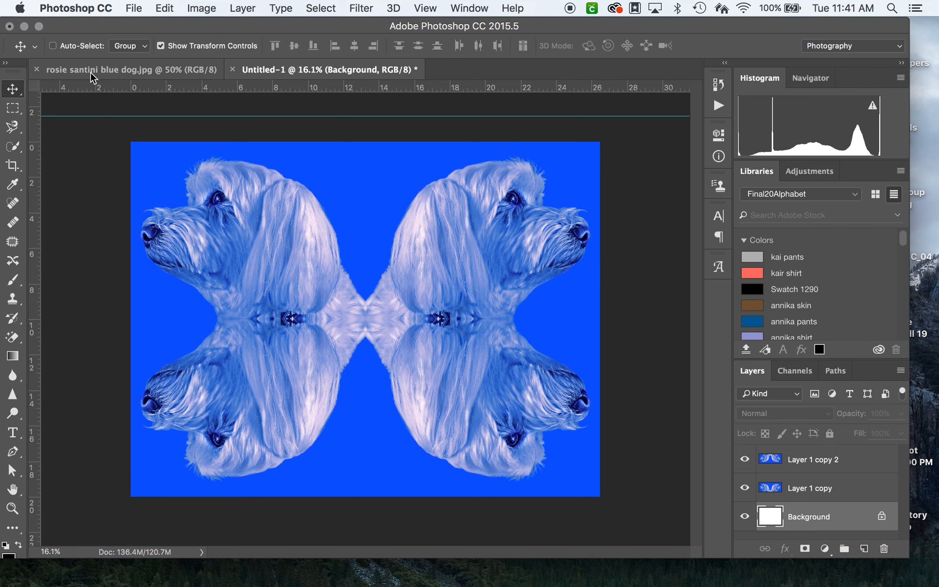
Step: Switch to the Finder desktop, preview the saved "Rosie's Blue Dog Symmetry copy.jpg" file, and close the preview
left_click_drag(378, 24, 374, 436)
left_click(613, 309)
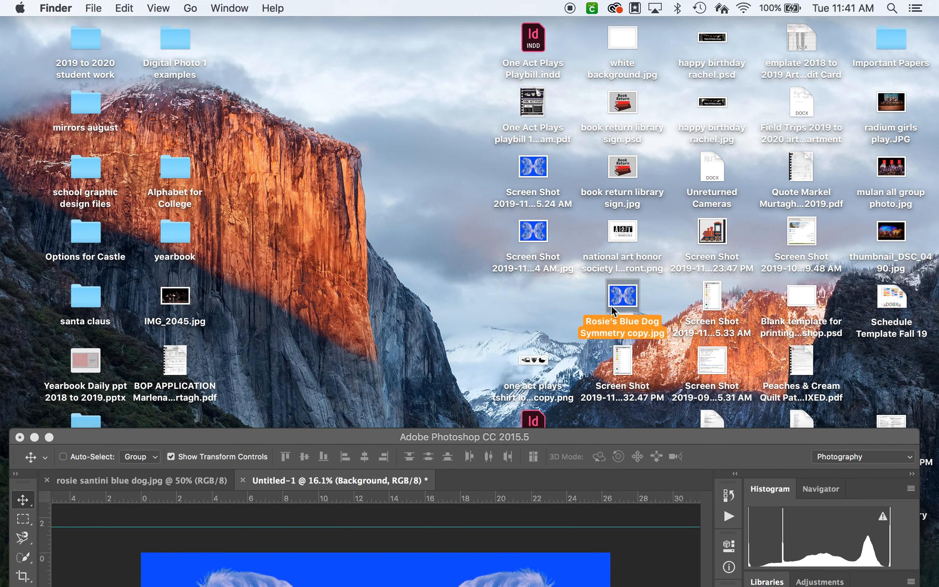
key("space")
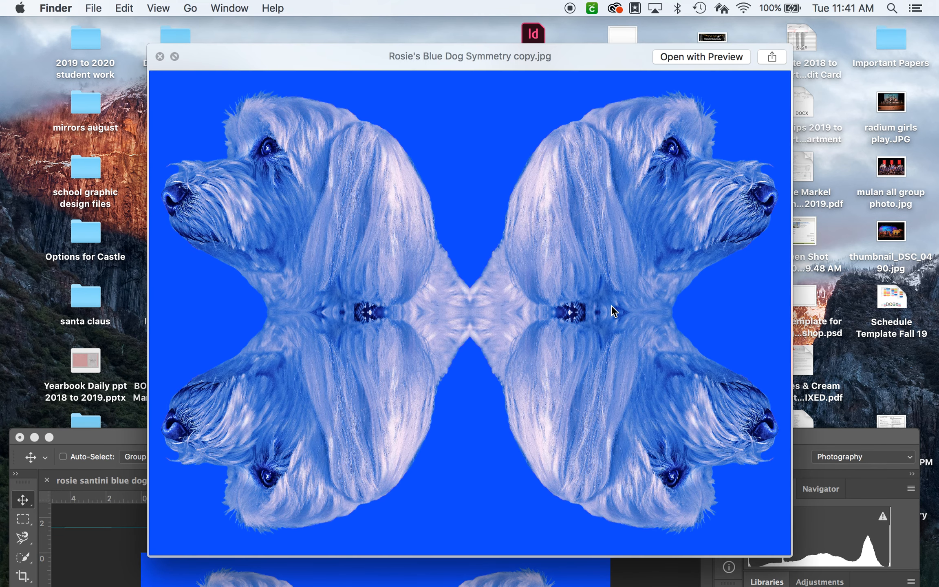
key("space")
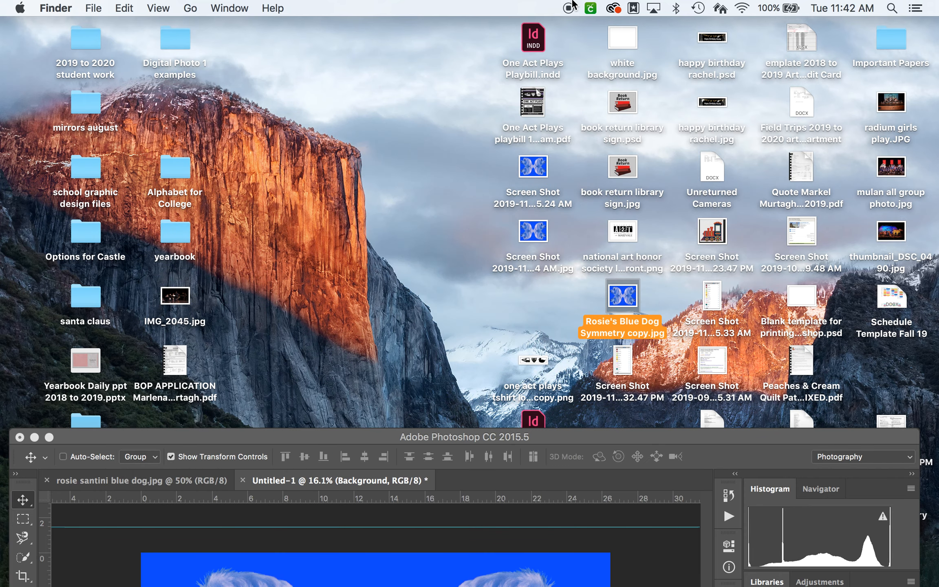